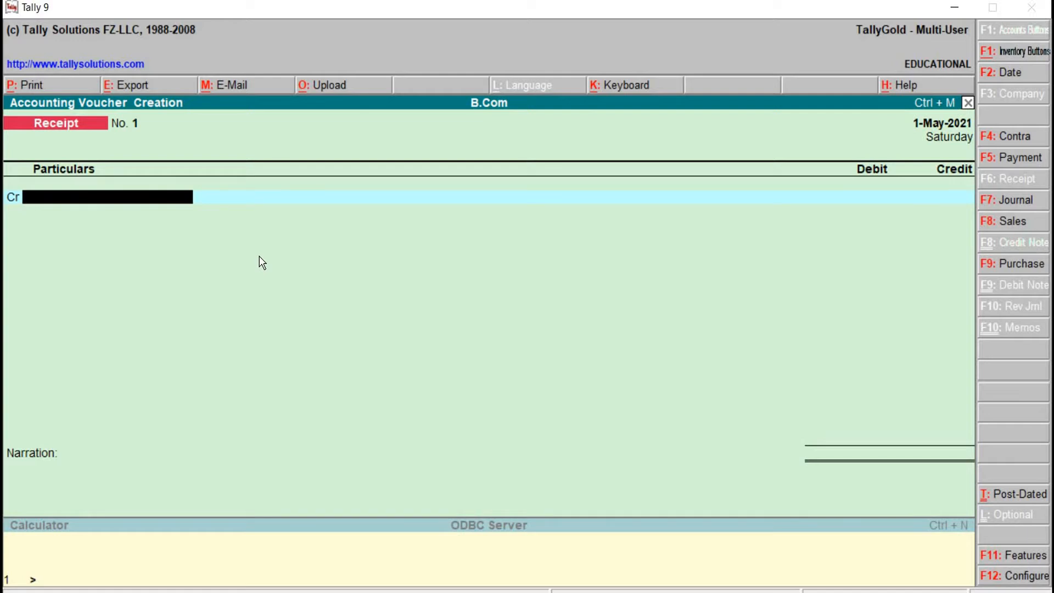
- Create a ledger named Sales A/c under the Sales Accounts group, with inventory values affected set to Yes, from the receipt voucher's credit line
{"action": "key", "text": "alt+c"}
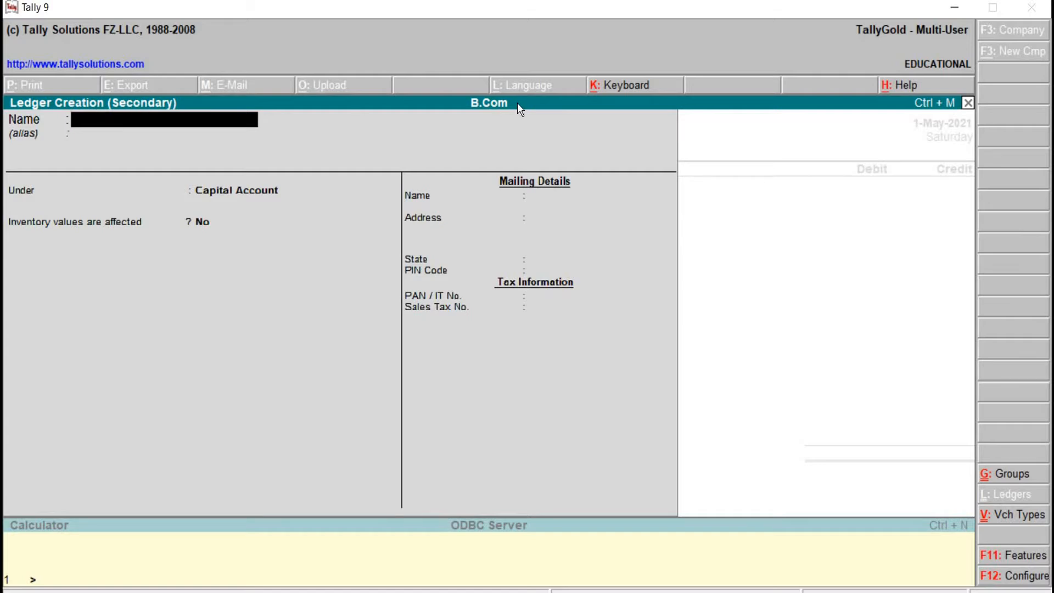
{"action": "type", "text": "Sales A/c"}
{"action": "key", "text": "Return"}
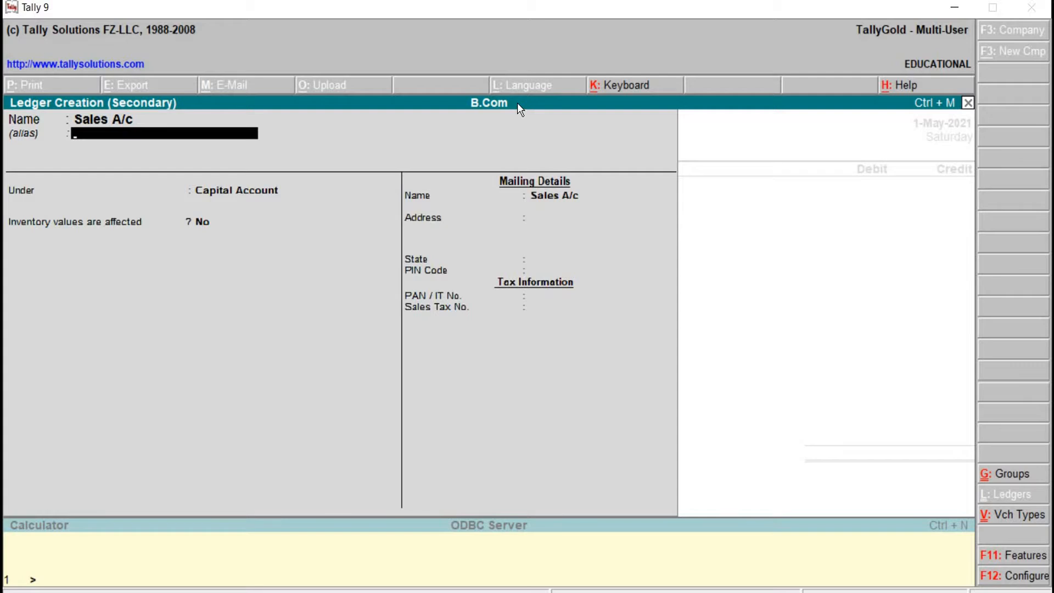
{"action": "key", "text": "Return"}
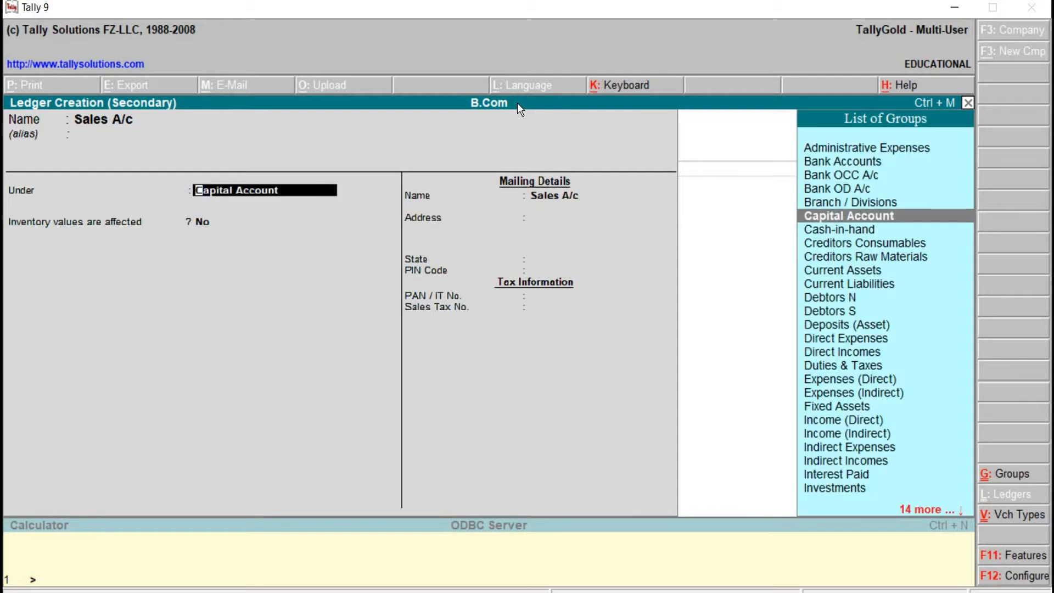
{"action": "type", "text": "S"}
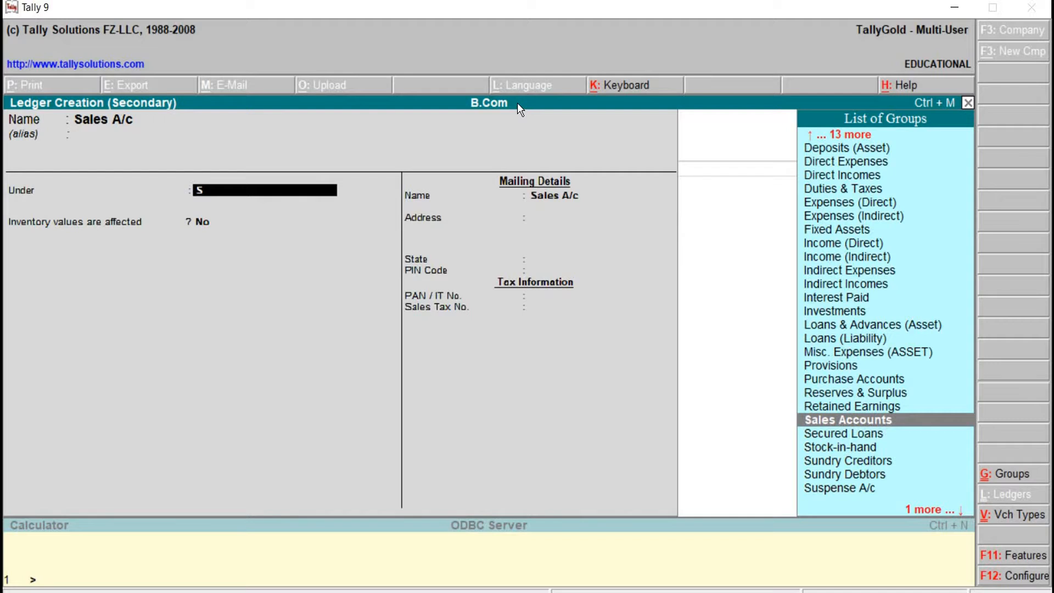
{"action": "key", "text": "Return"}
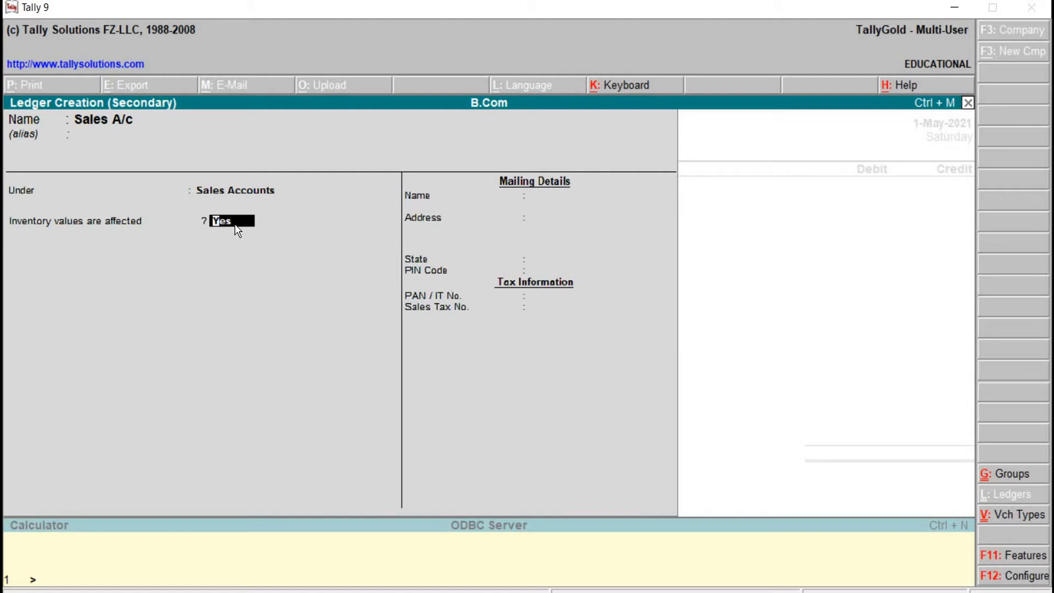
{"action": "key", "text": "Return"}
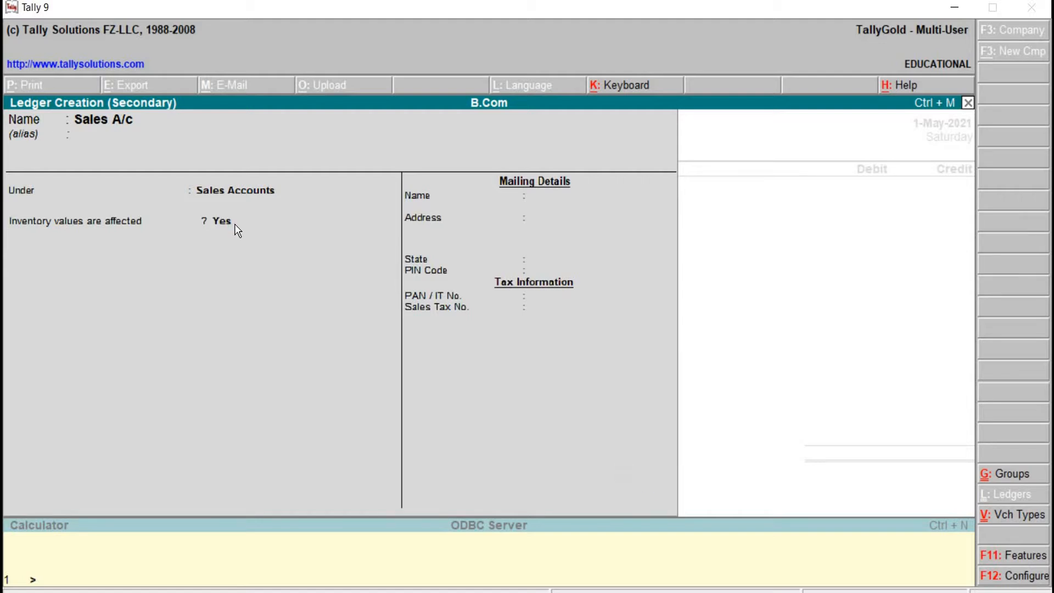
{"action": "key", "text": "Return"}
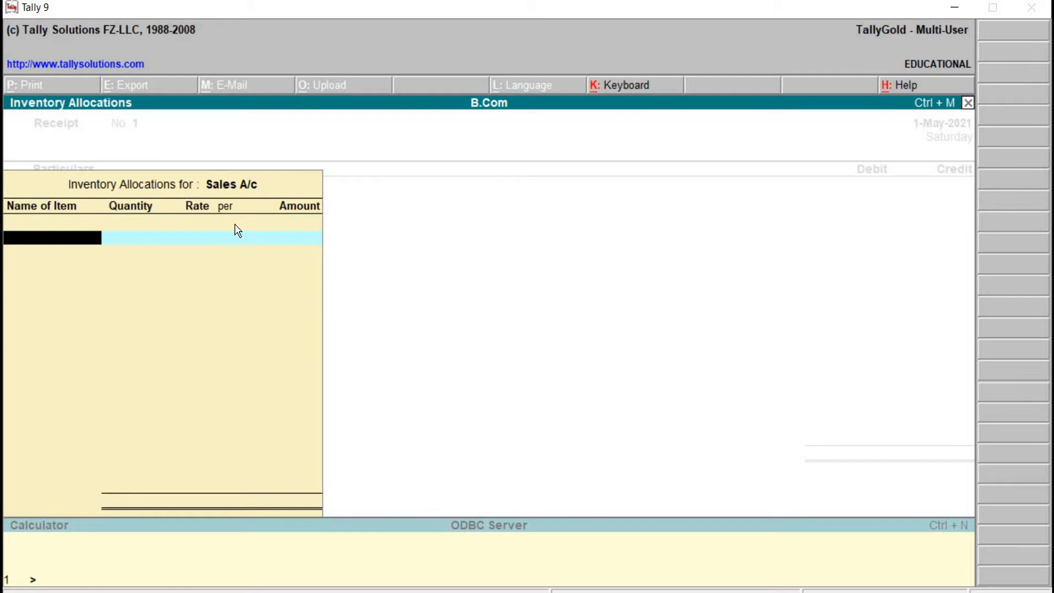
- Skip the inventory allocation for Sales A/c and credit the account with 2000
{"action": "key", "text": "Escape"}
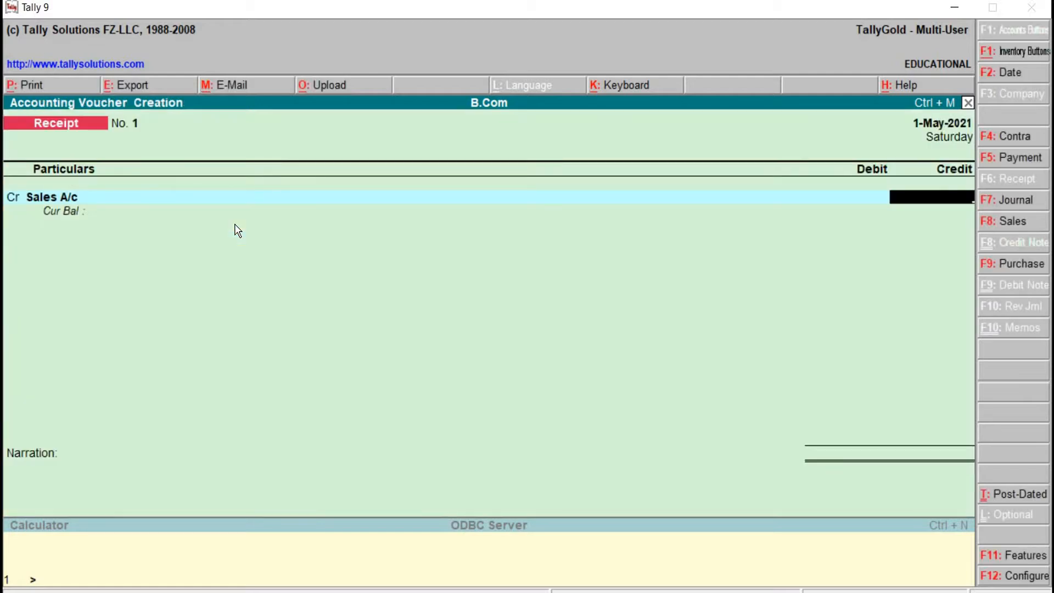
{"action": "type", "text": "2000"}
{"action": "key", "text": "Return"}
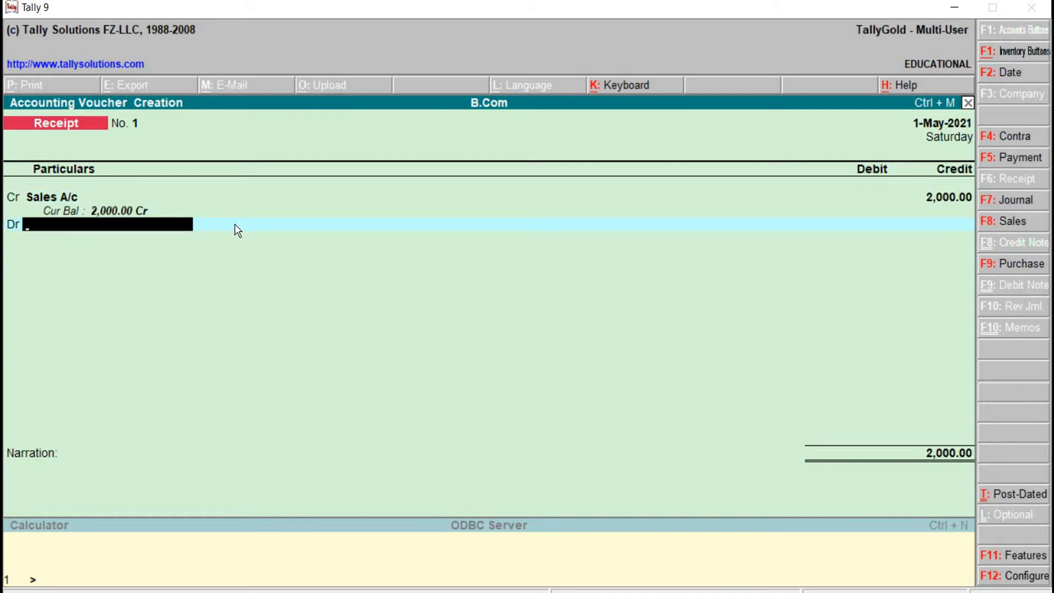
- Debit Cash A/c with 2,000.00 and save the receipt voucher with an empty narration
{"action": "type", "text": "C"}
{"action": "key", "text": "Down"}
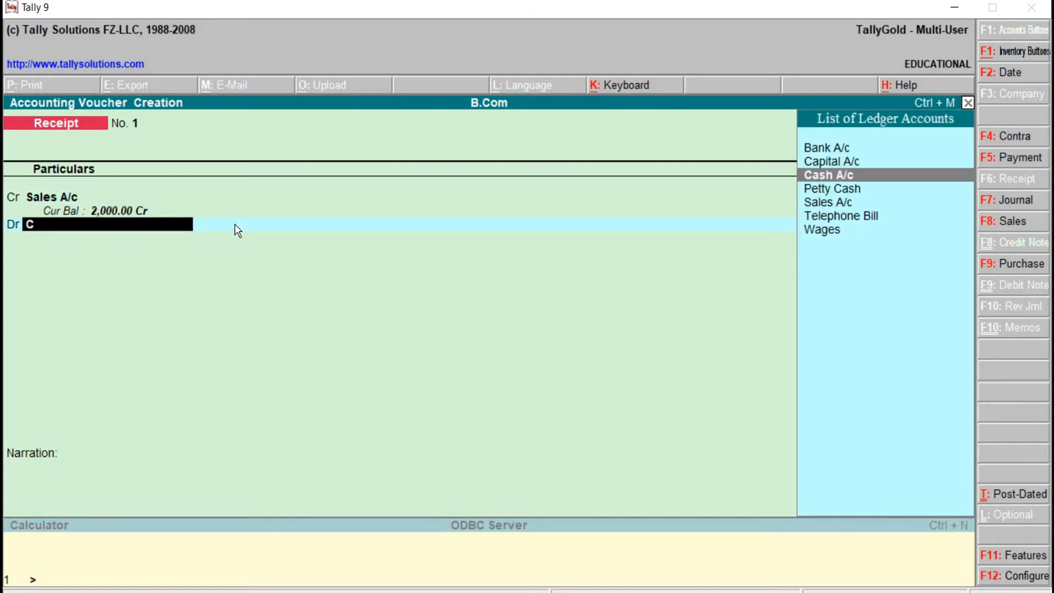
{"action": "key", "text": "Return"}
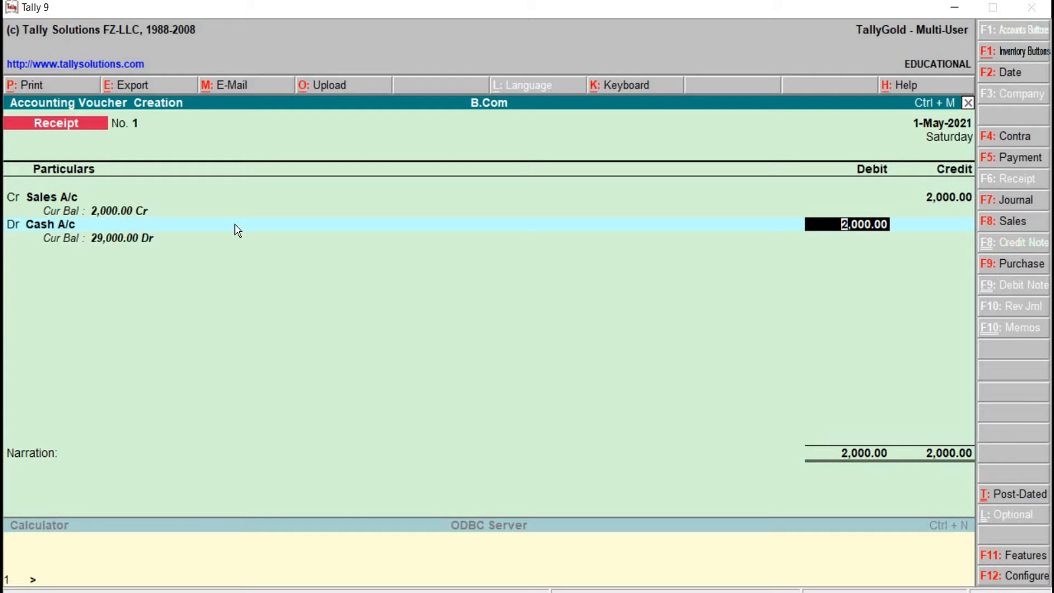
{"action": "key", "text": "Return"}
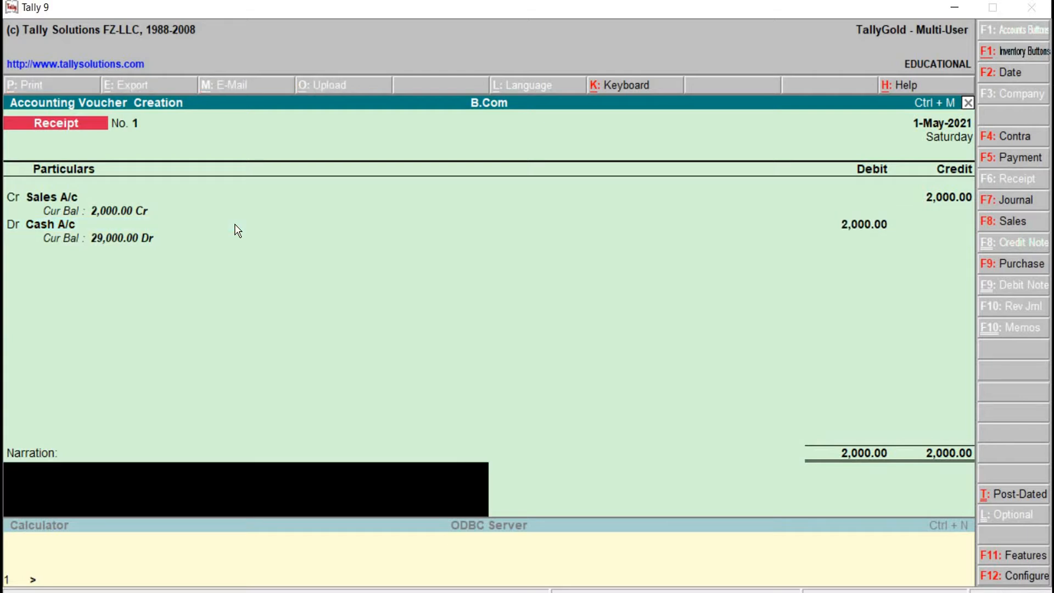
{"action": "key", "text": "Return"}
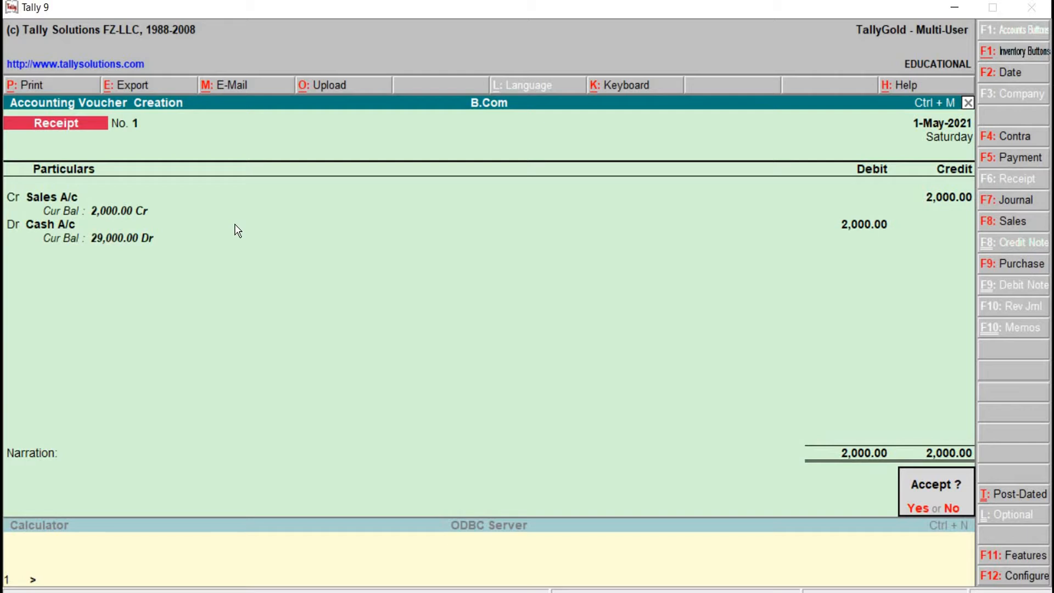
{"action": "key", "text": "Return"}
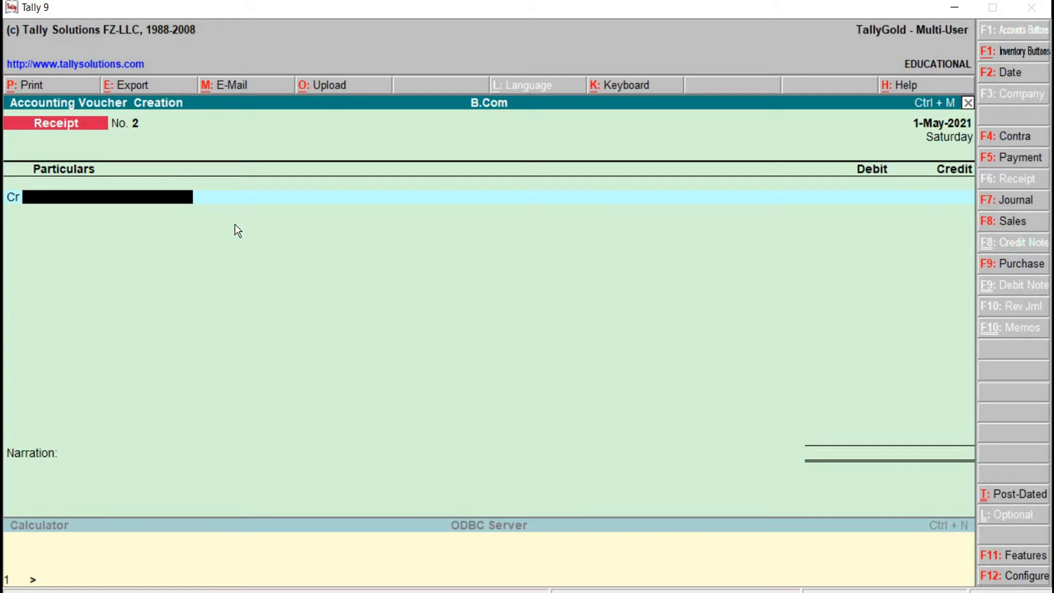
- Create a ledger named Interest Recd under Indirect Incomes, with inventory values affected set to No, for the new receipt's credit line
{"action": "key", "text": "alt+c"}
{"action": "type", "text": "I"}
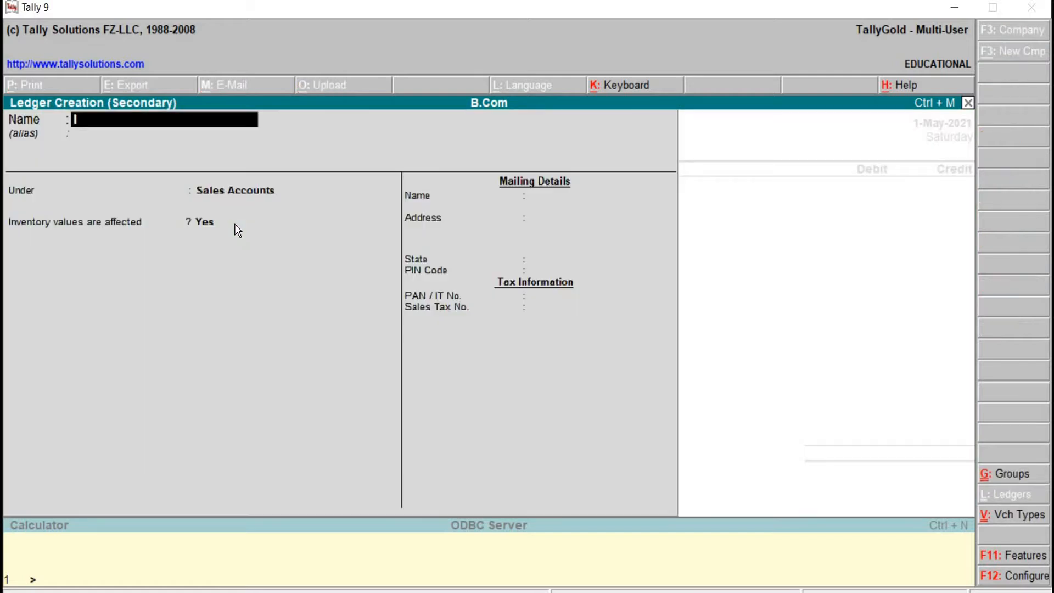
{"action": "type", "text": "nterest Recd"}
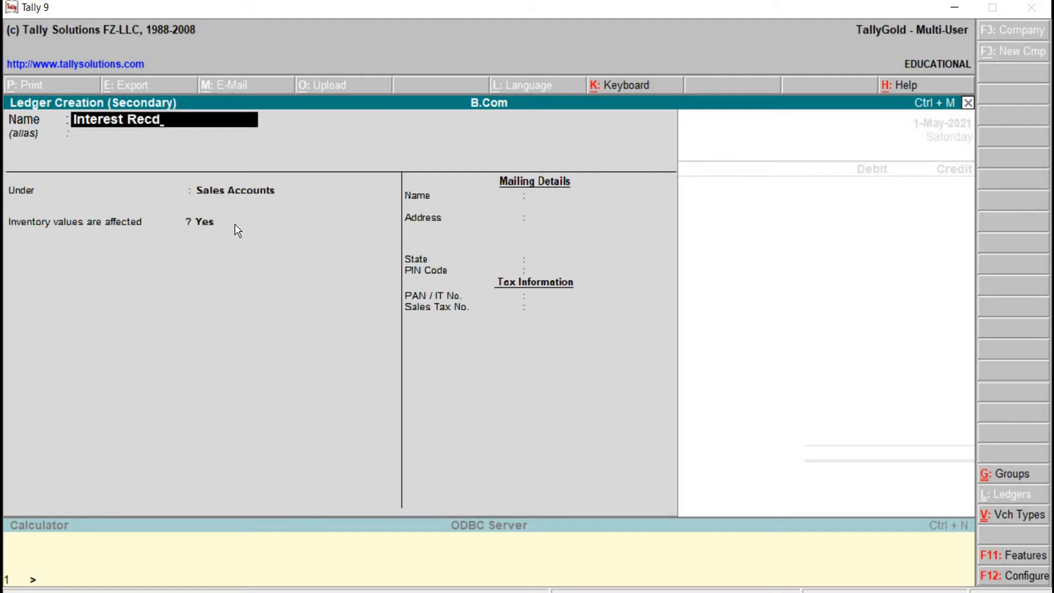
{"action": "key", "text": "Return"}
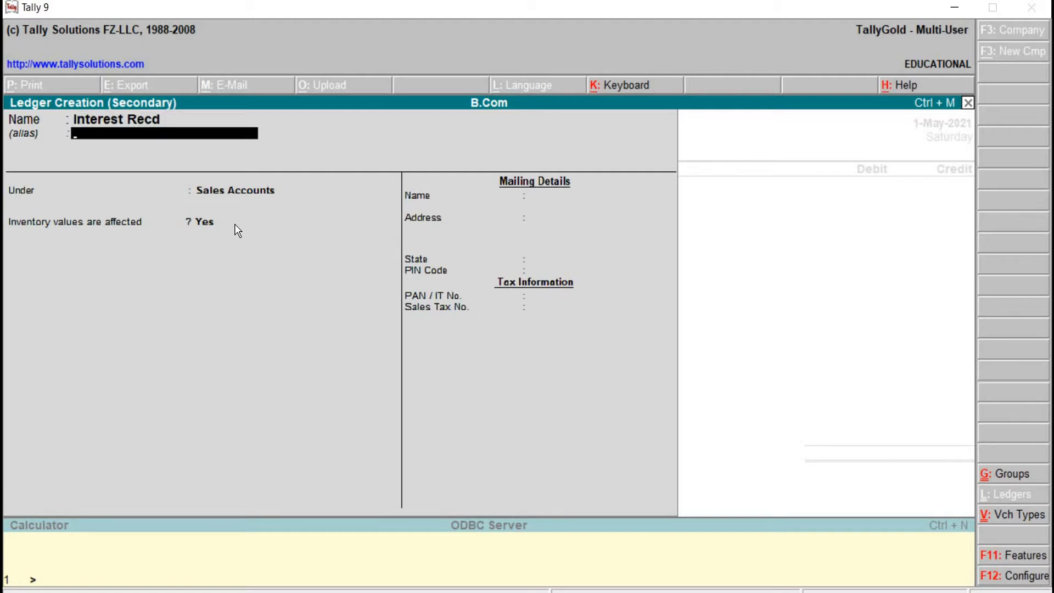
{"action": "key", "text": "Return"}
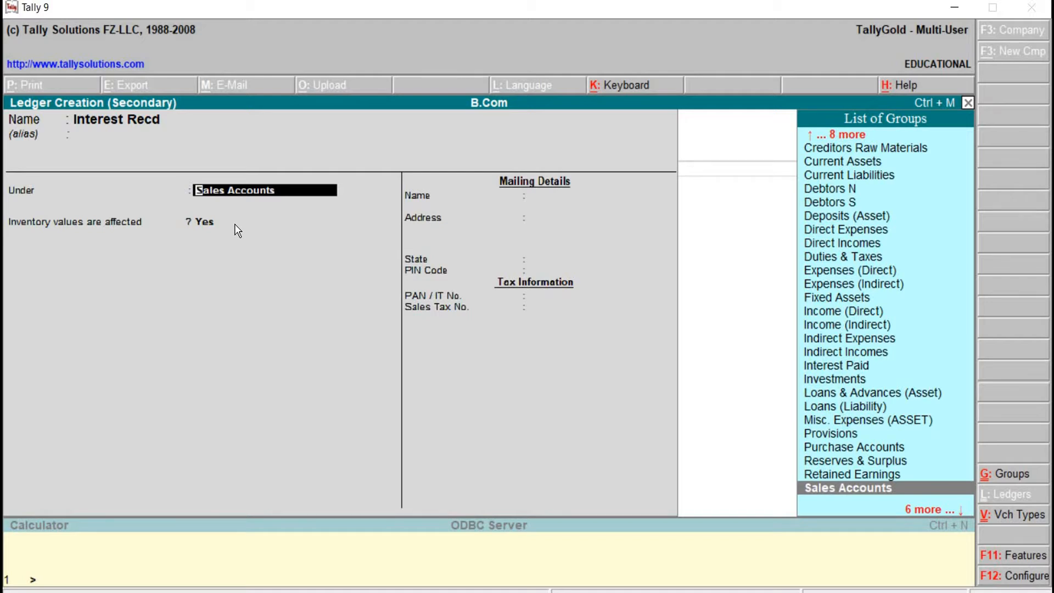
{"action": "type", "text": "i"}
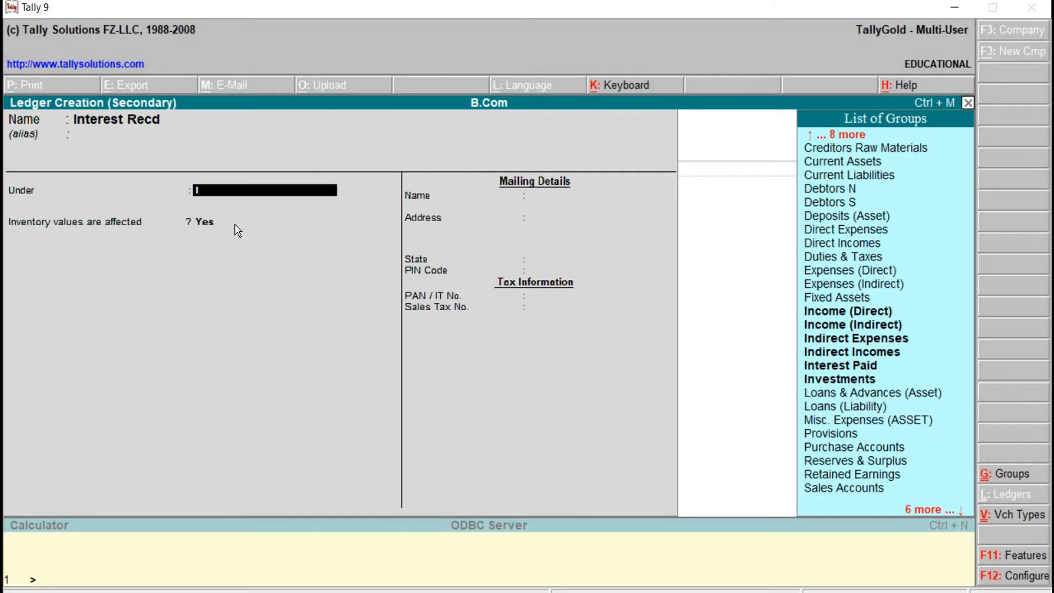
{"action": "key", "text": "Down"}
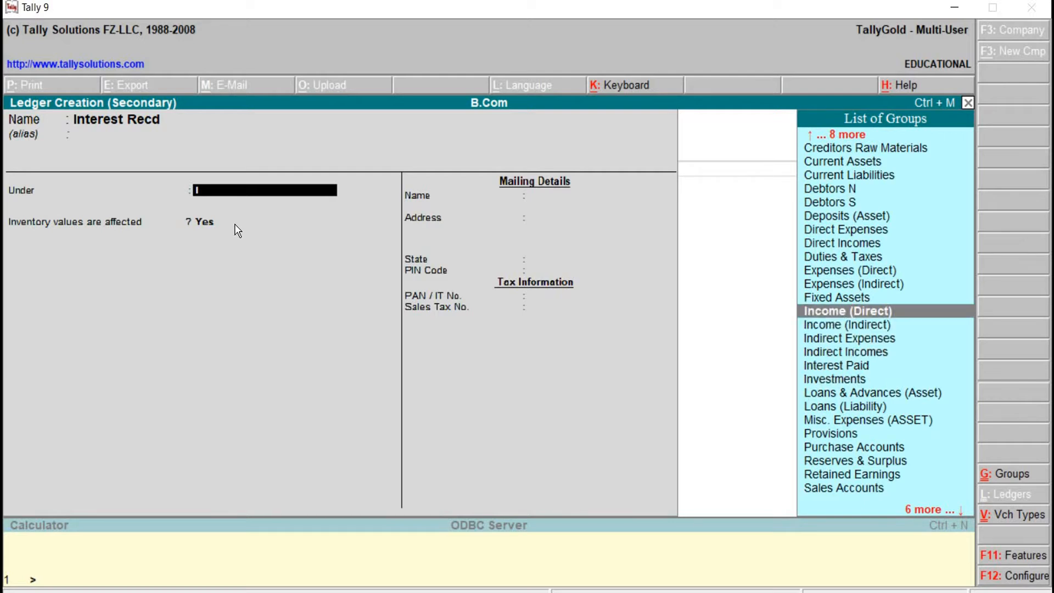
{"action": "key", "text": "Down"}
{"action": "key", "text": "Down"}
{"action": "key", "text": "Down"}
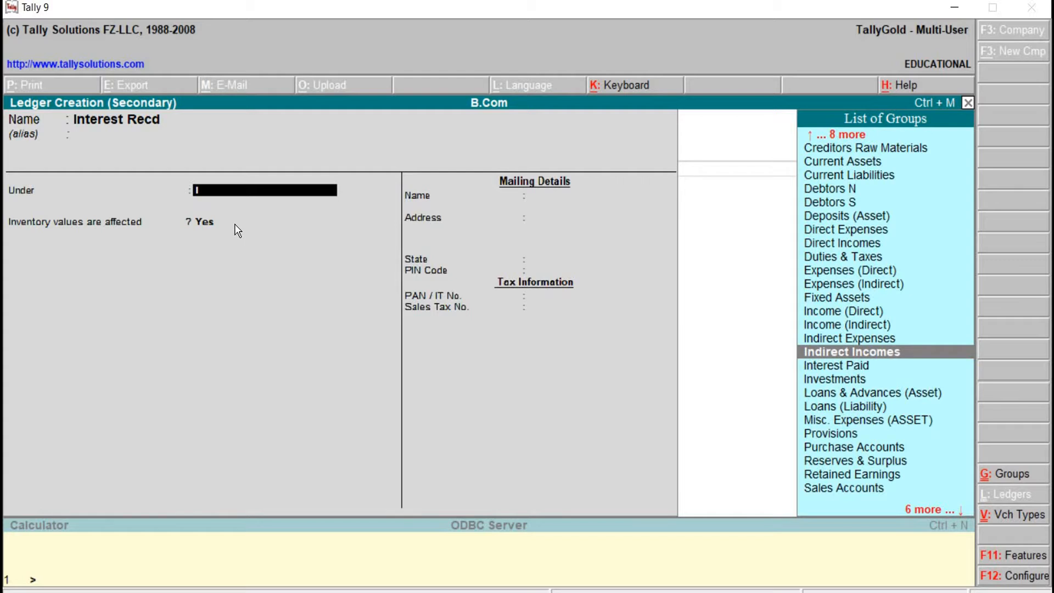
{"action": "key", "text": "Return"}
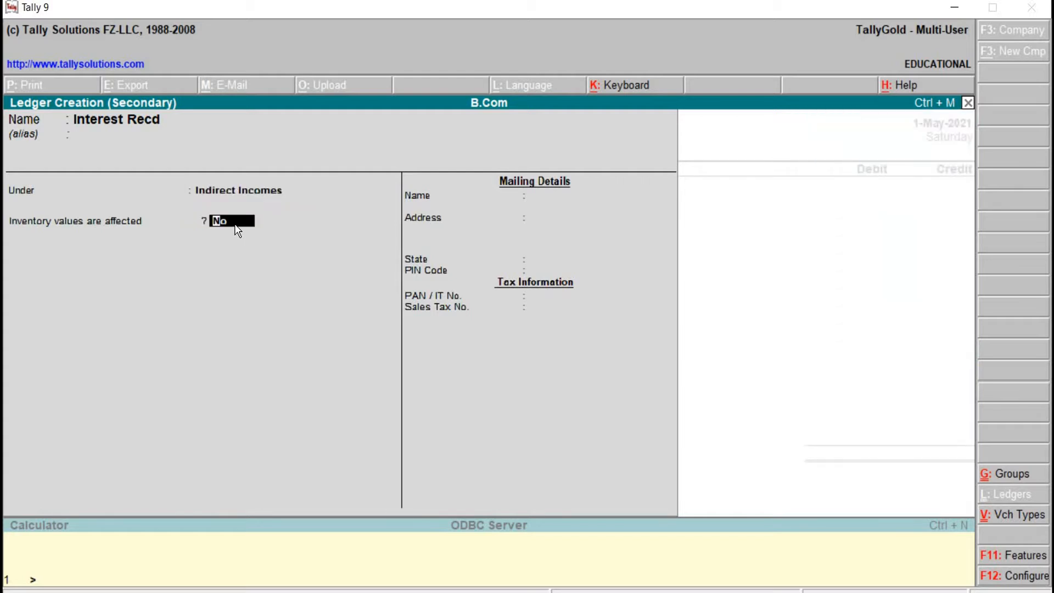
{"action": "key", "text": "Return"}
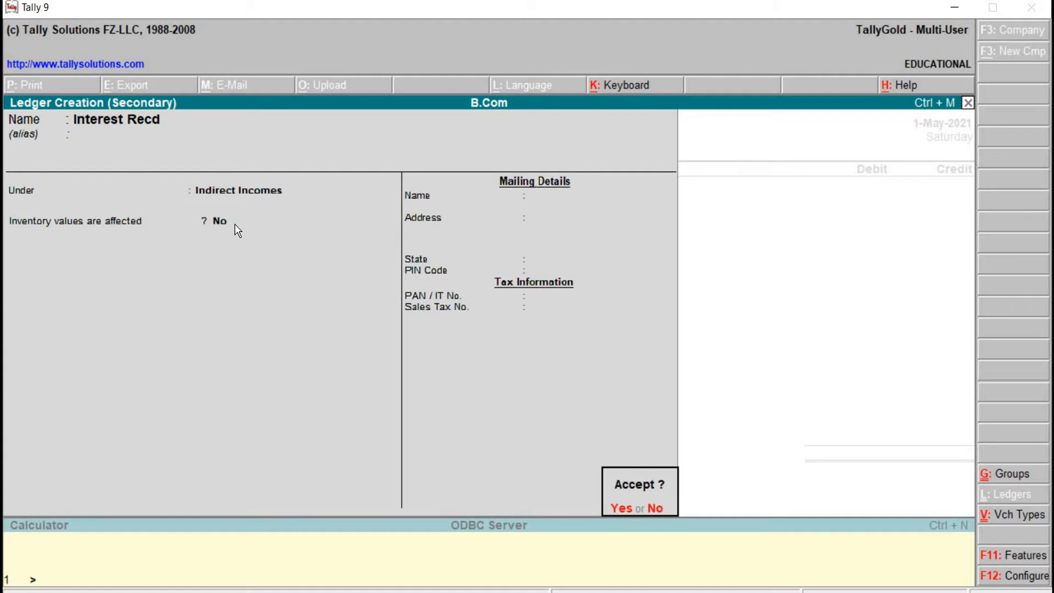
{"action": "key", "text": "Return"}
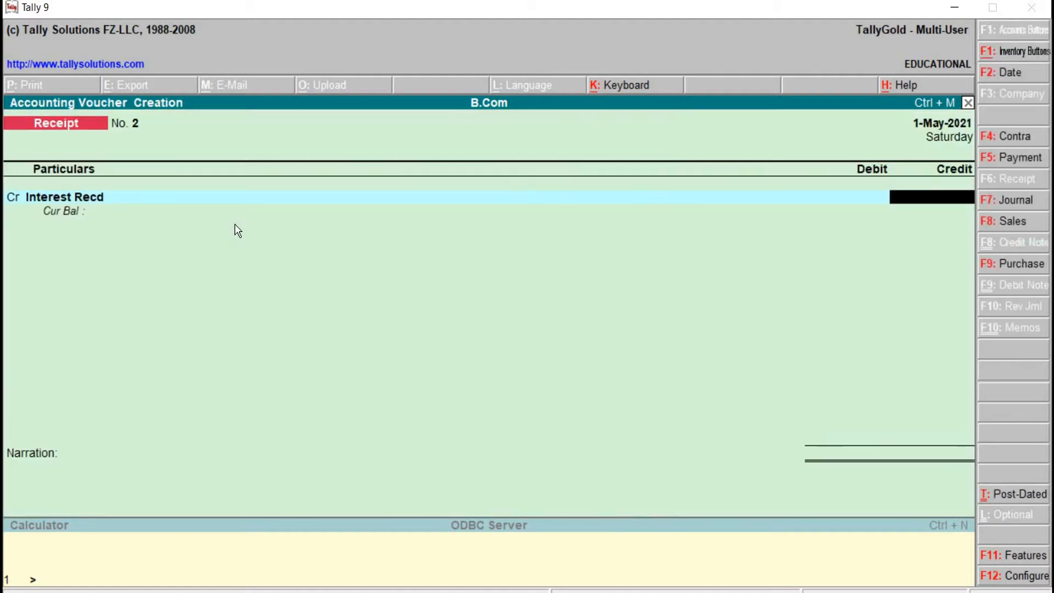
- Credit Interest Recd with 500 and move on to the receipt's debit line
{"action": "type", "text": "500"}
{"action": "key", "text": "Return"}
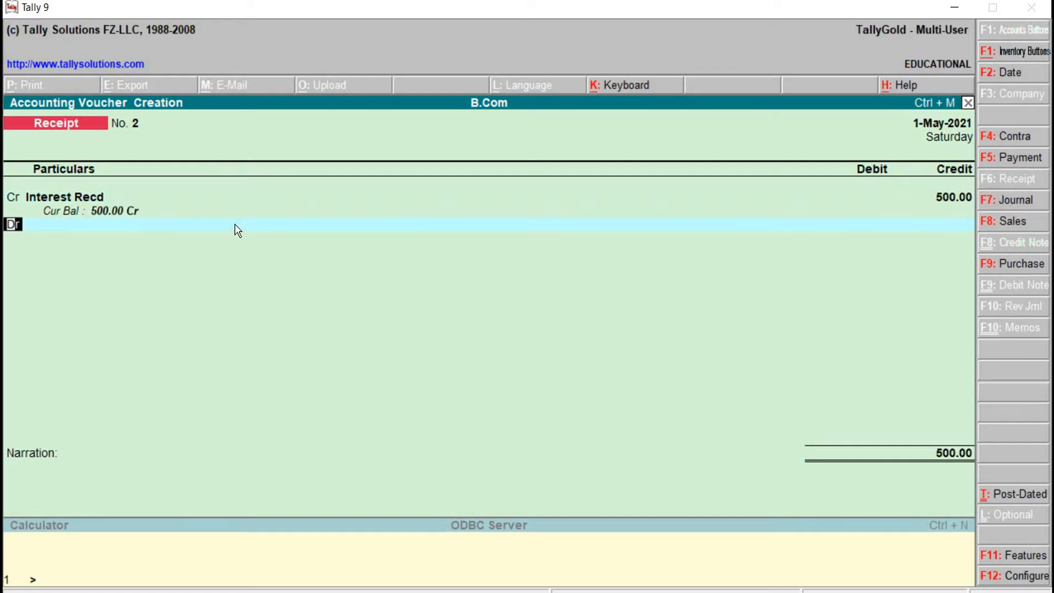
{"action": "key", "text": "Return"}
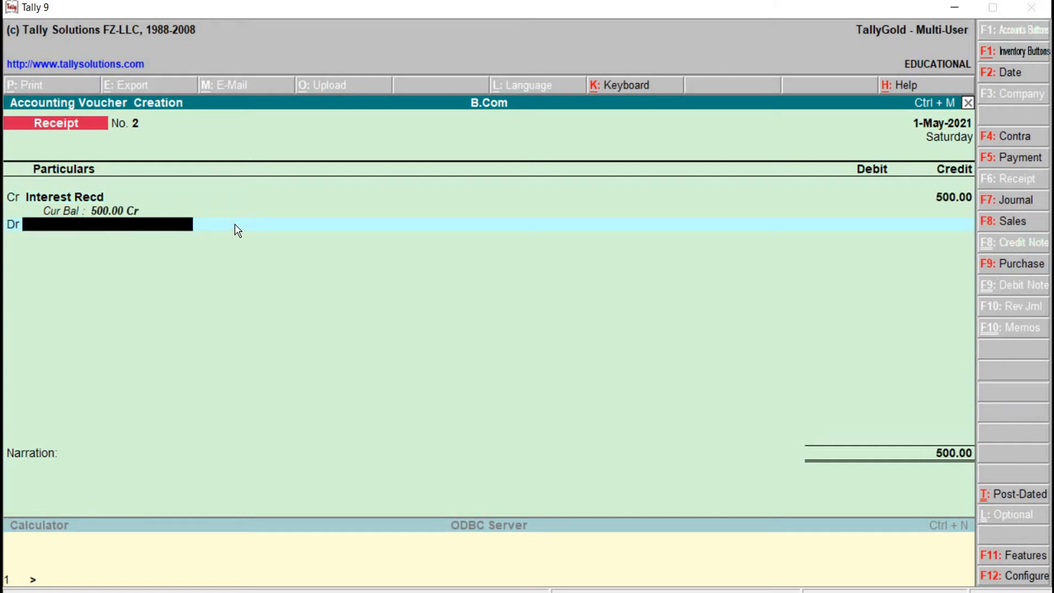
- Debit Bank A/c with 500.00 and save the receipt voucher, leaving the cheque number in the narration blank
{"action": "type", "text": "B"}
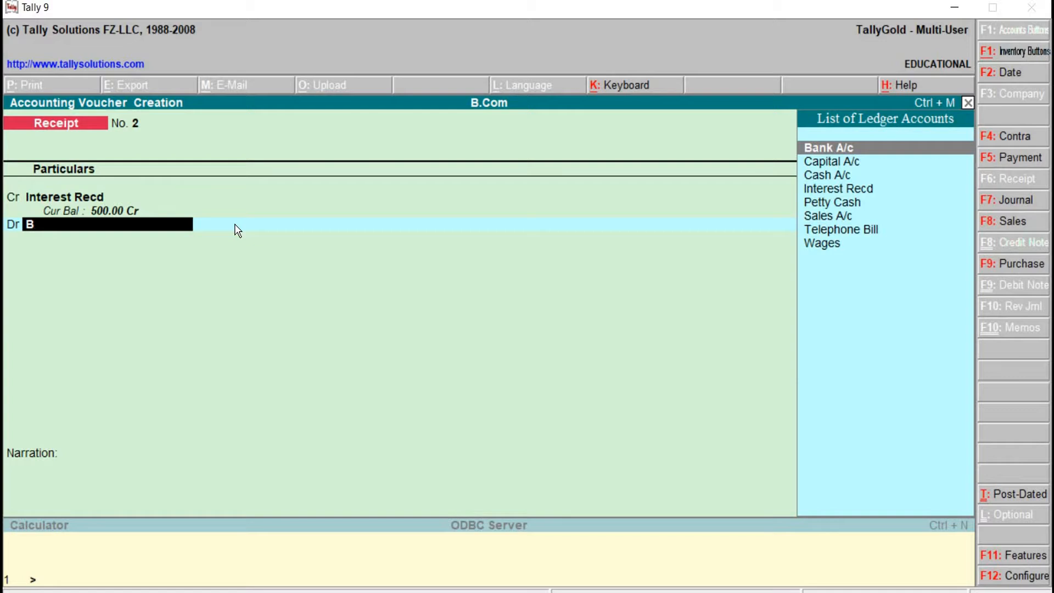
{"action": "key", "text": "Return"}
{"action": "key", "text": "Return"}
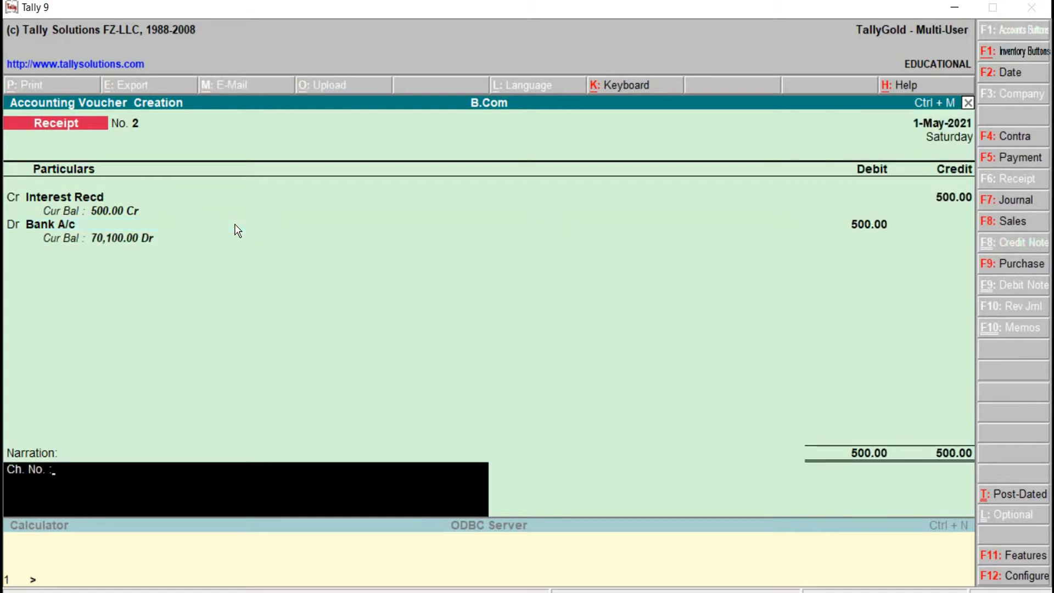
{"action": "key", "text": "Return"}
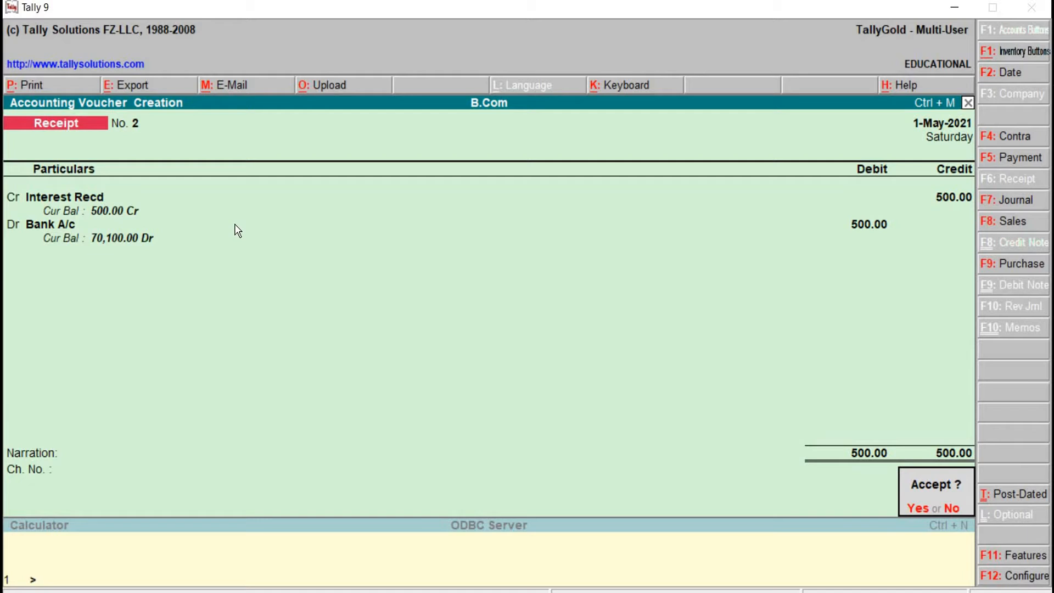
{"action": "key", "text": "Return"}
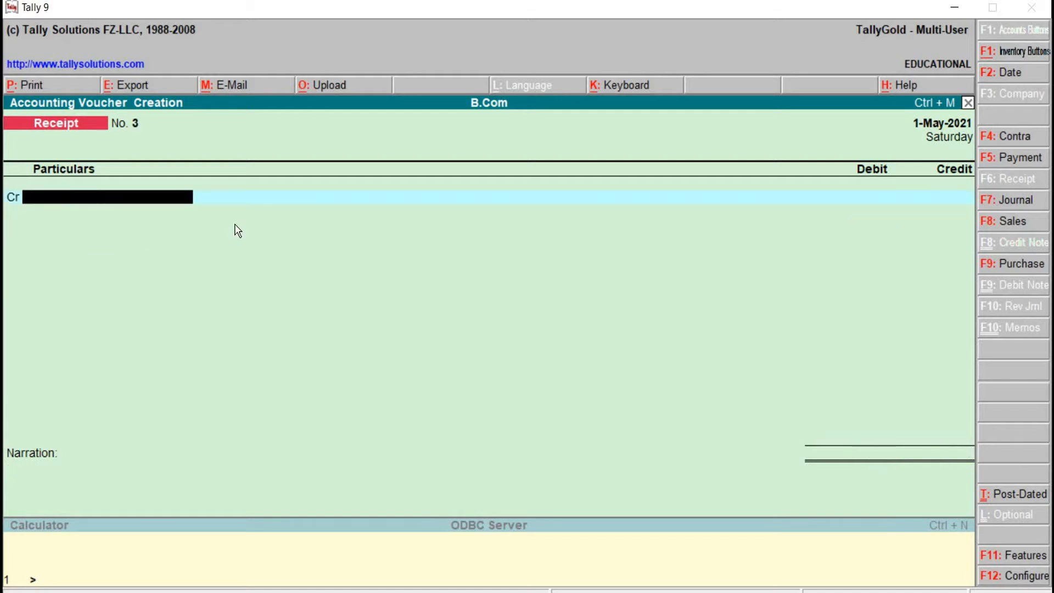
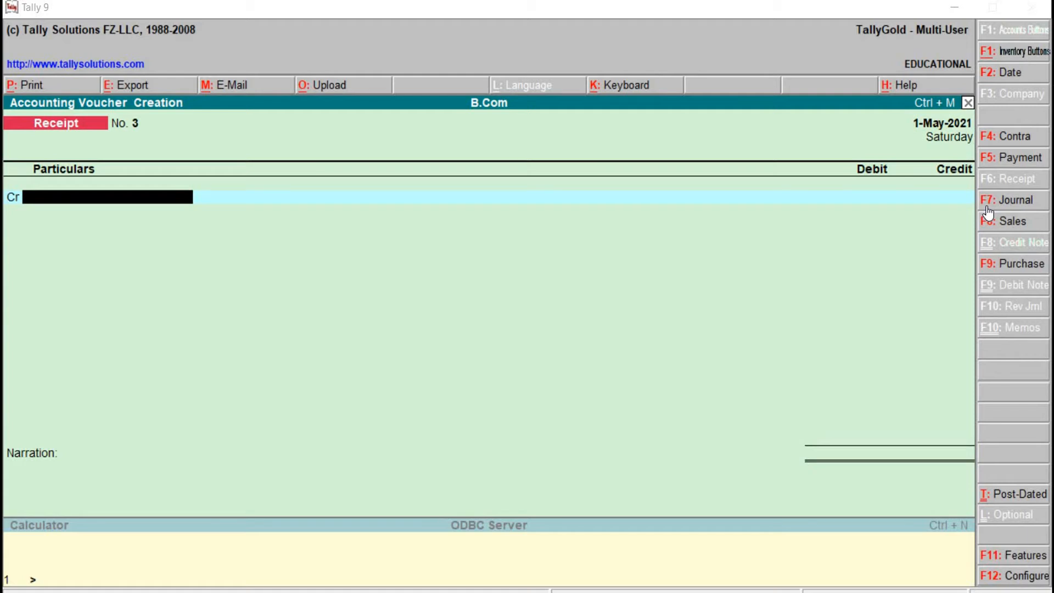
- Start a journal voucher and create a Furniture A/c ledger under Fixed Assets, with inventory values affected set to No, for its debit line
{"action": "left_click", "coordinate": [987, 206]}
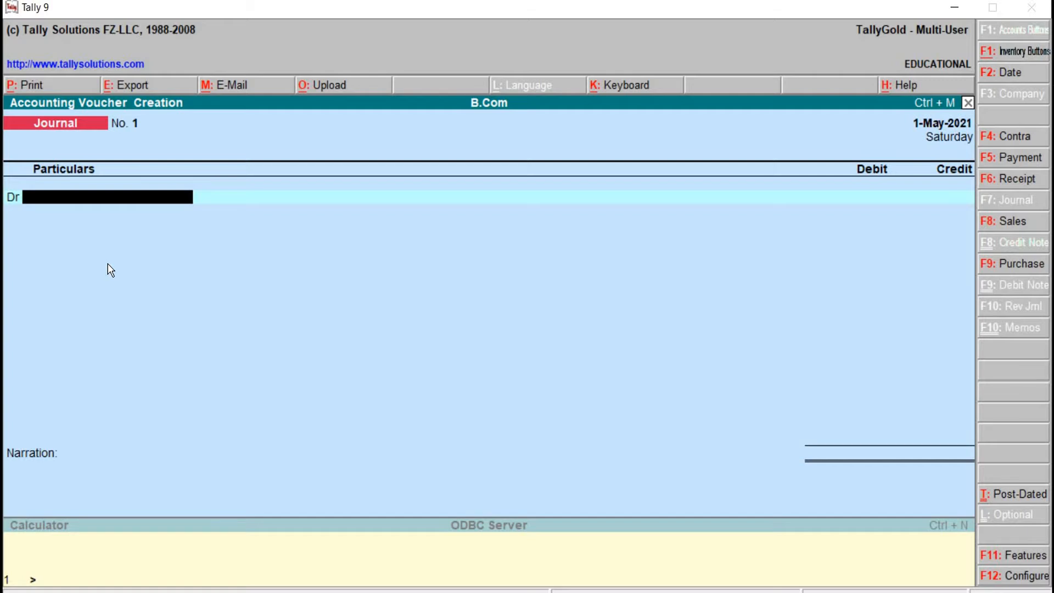
{"action": "key", "text": "alt+c"}
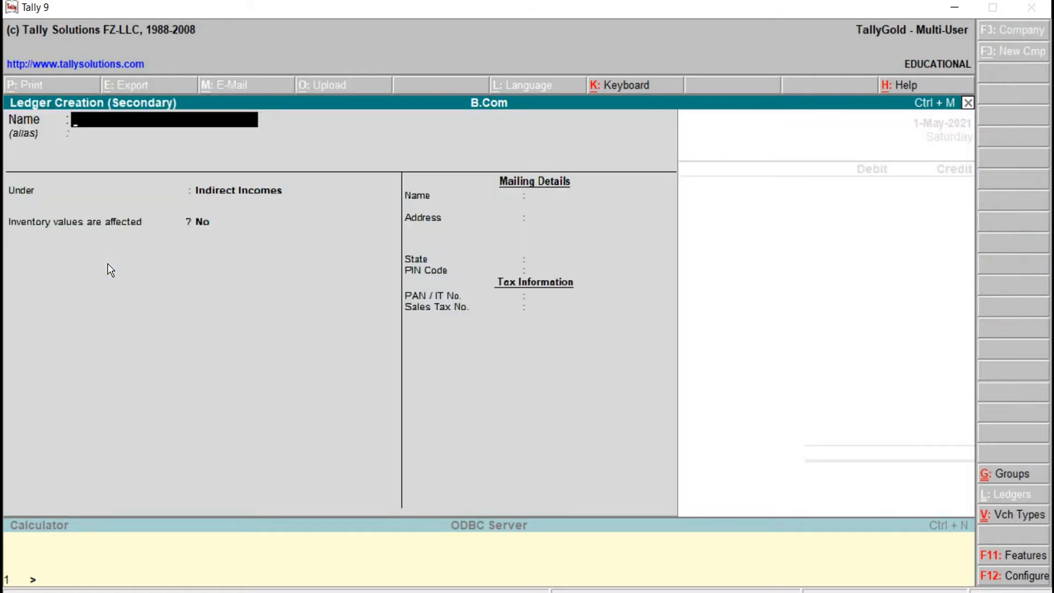
{"action": "type", "text": "Furniture A/c"}
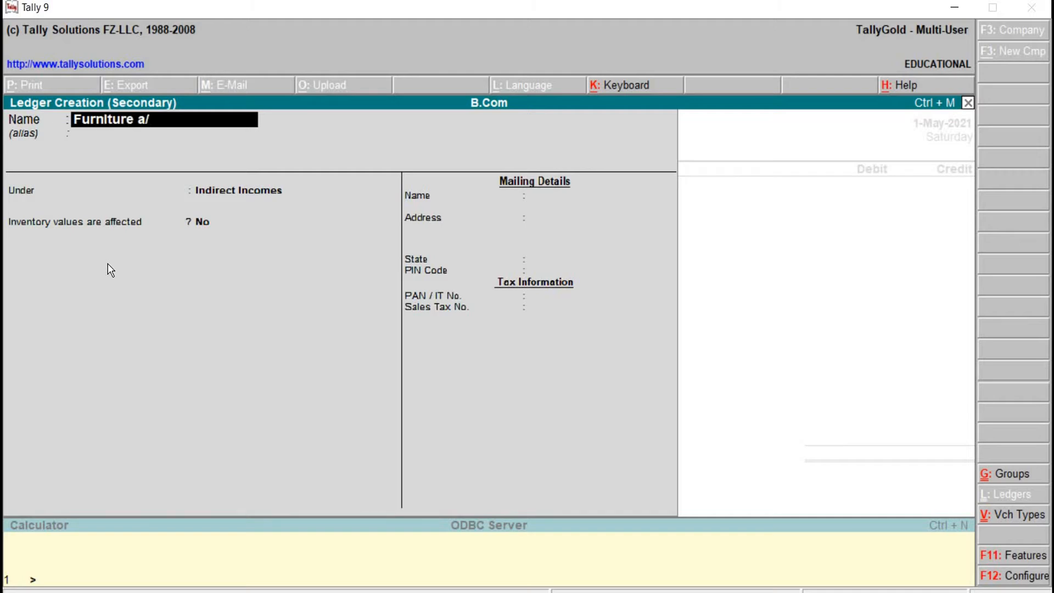
{"action": "key", "text": "Return"}
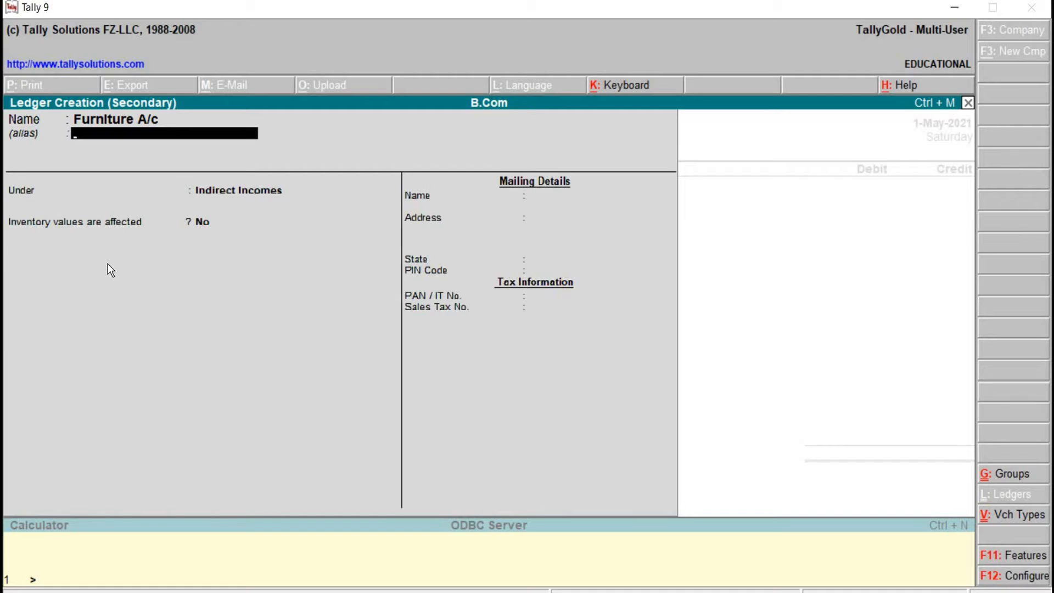
{"action": "key", "text": "Return"}
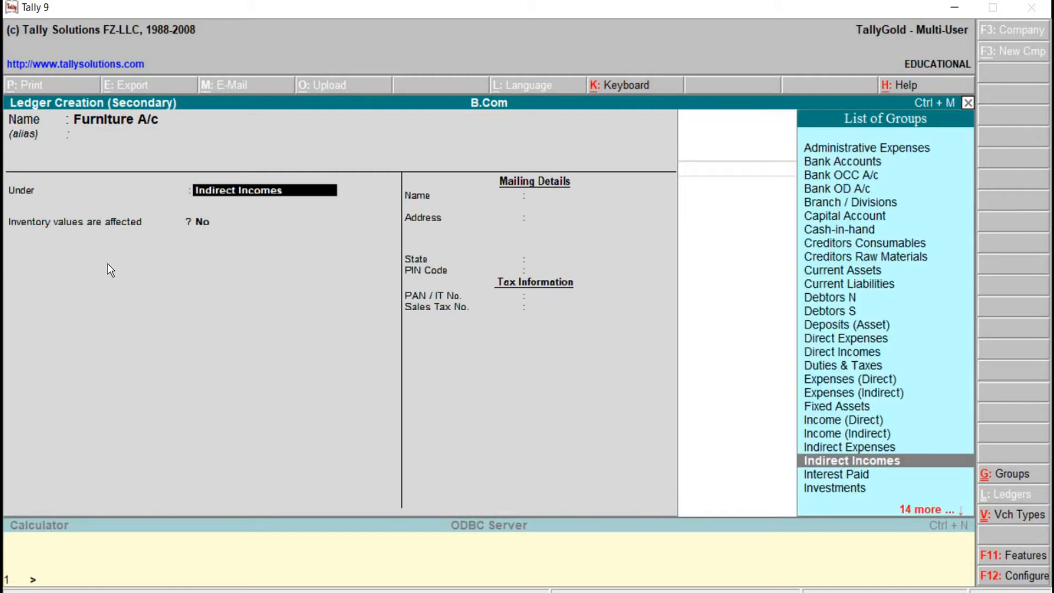
{"action": "type", "text": "F"}
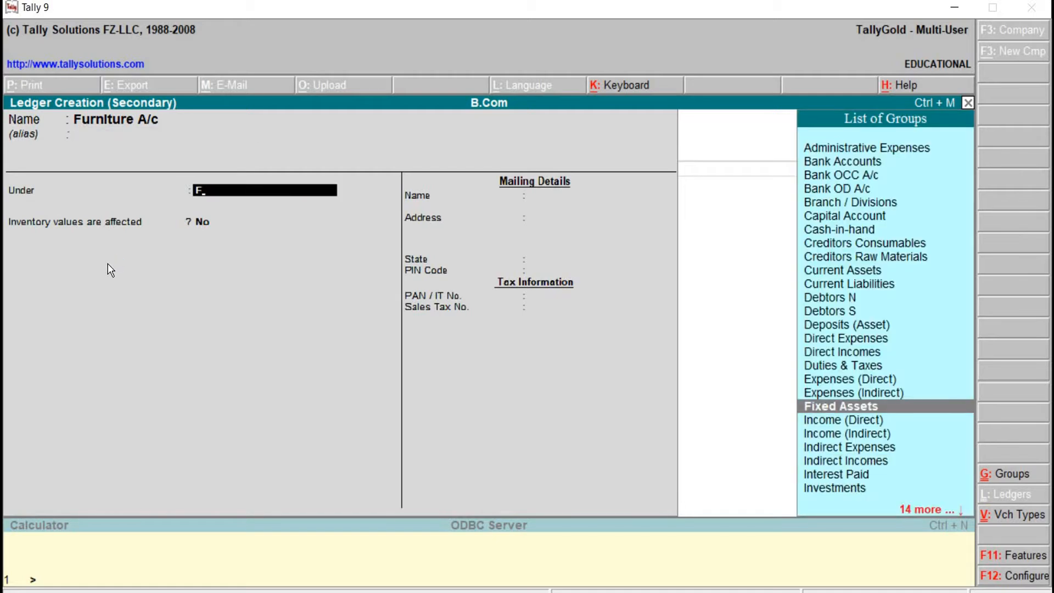
{"action": "key", "text": "Return"}
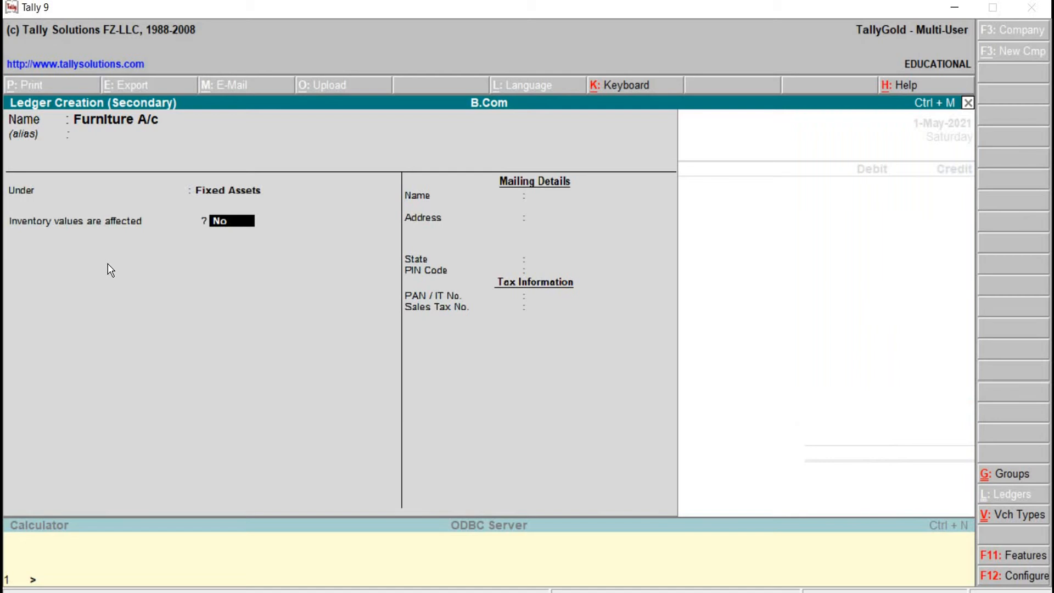
{"action": "key", "text": "Return"}
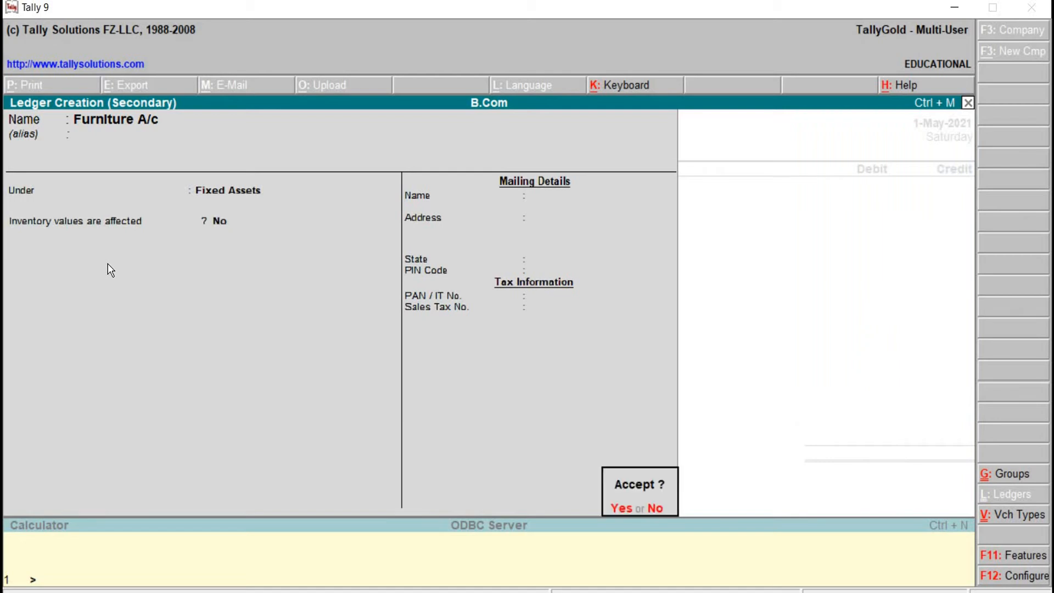
{"action": "key", "text": "Return"}
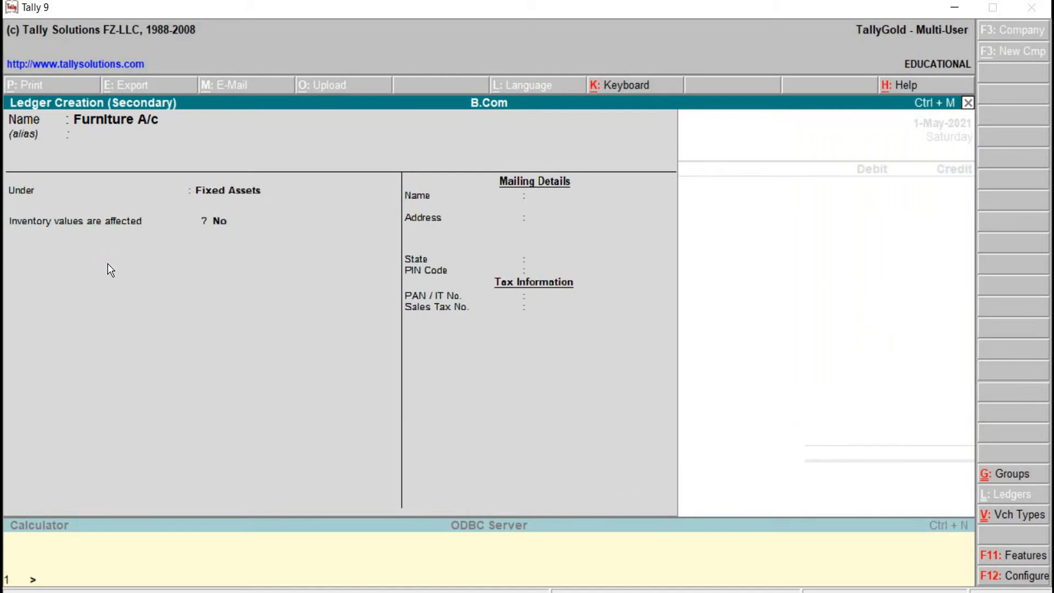
- Debit Furniture A/c with 10000 and make the journal's second line a debit entry
{"action": "type", "text": "10000"}
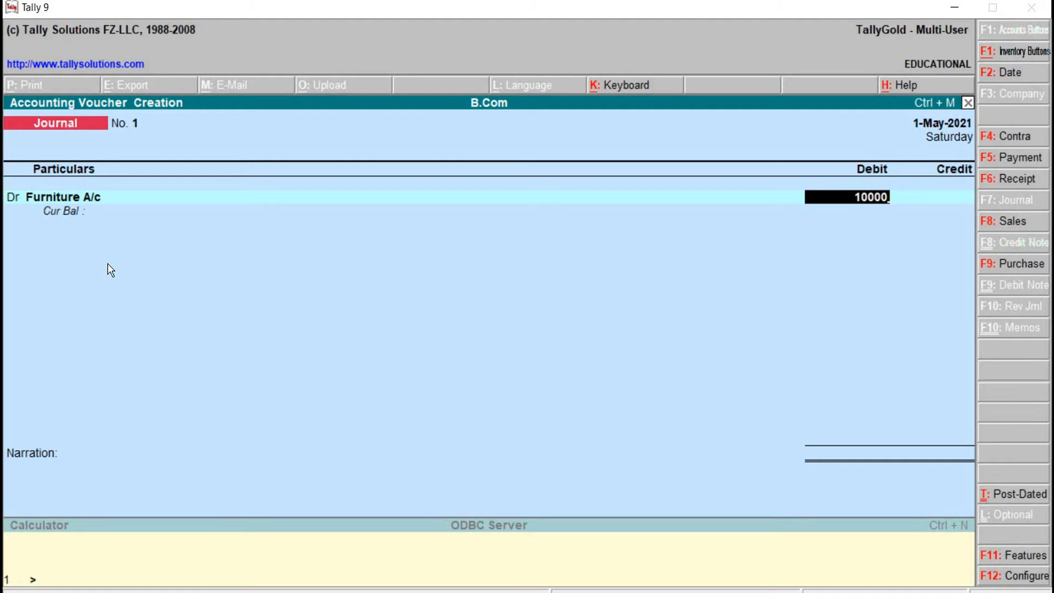
{"action": "key", "text": "Return"}
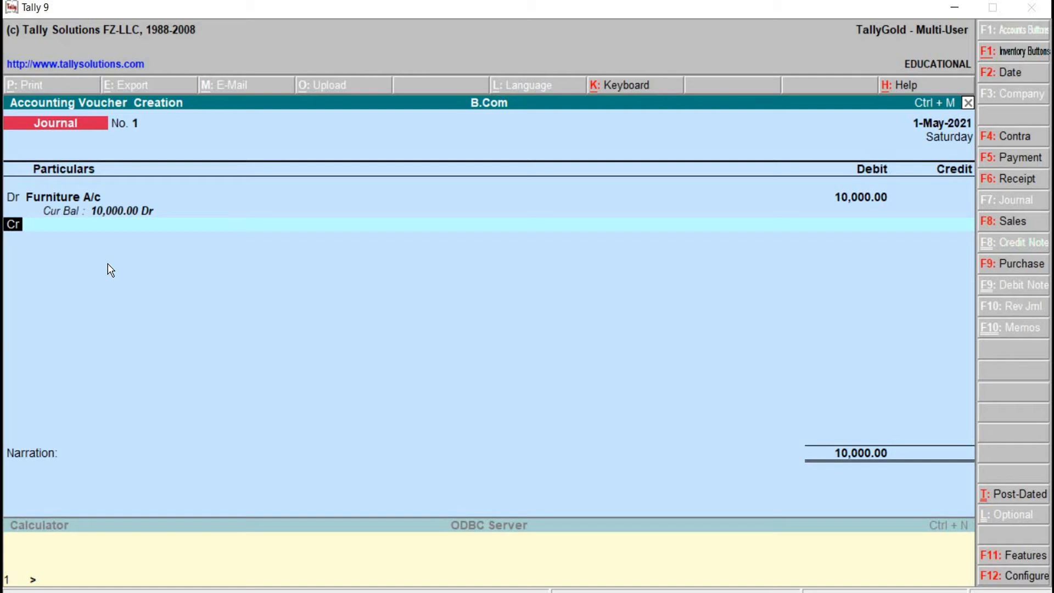
{"action": "type", "text": "d"}
{"action": "key", "text": "Return"}
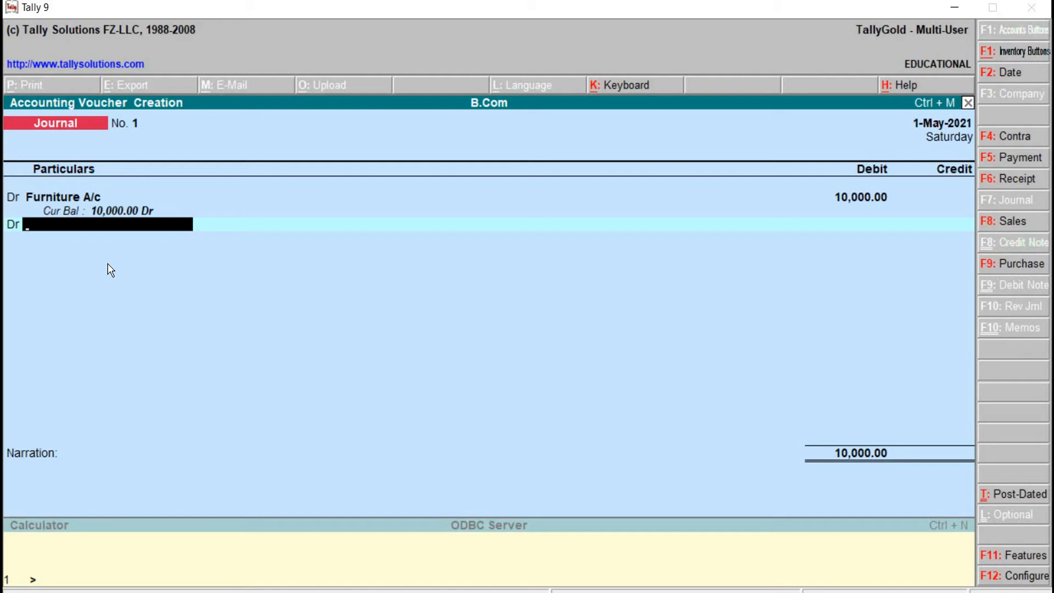
- Create a Machinery A/c ledger under Fixed Assets, with inventory values affected set to No, for the second debit line
{"action": "key", "text": "alt+c"}
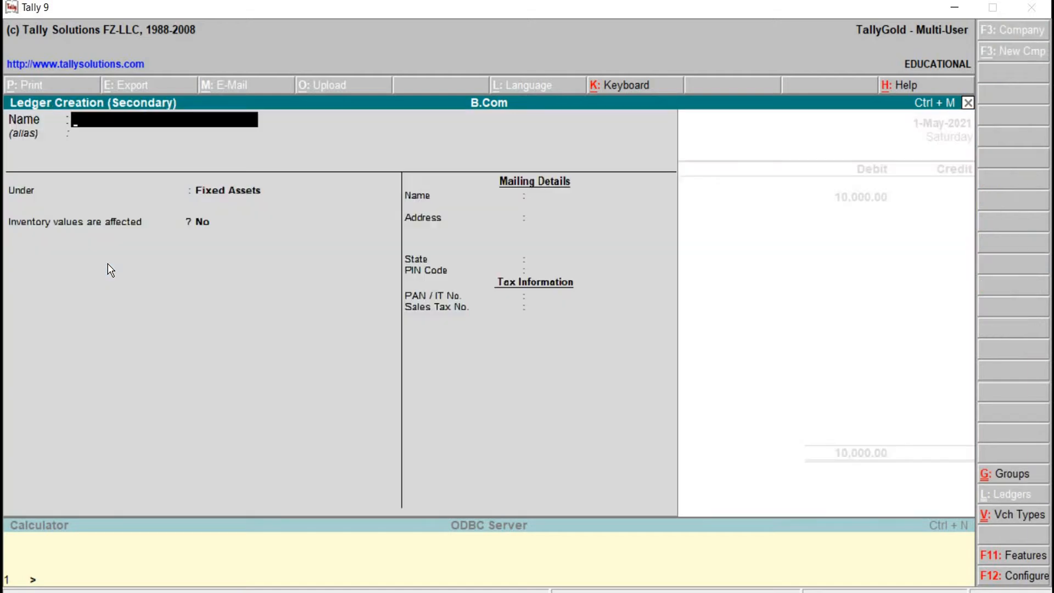
{"action": "type", "text": "Machinery"}
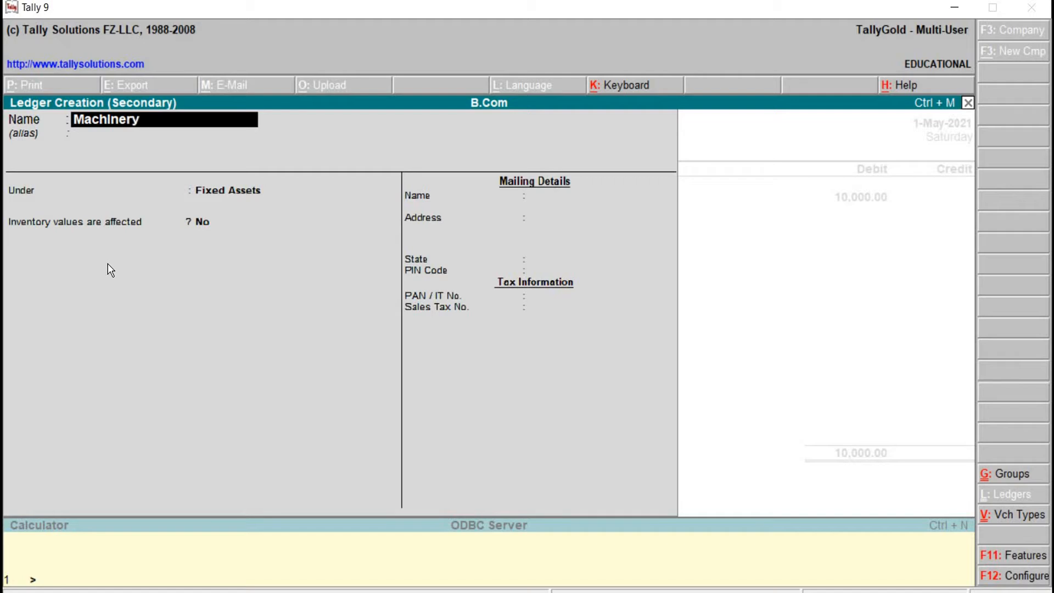
{"action": "type", "text": " a/c"}
{"action": "key", "text": "Return"}
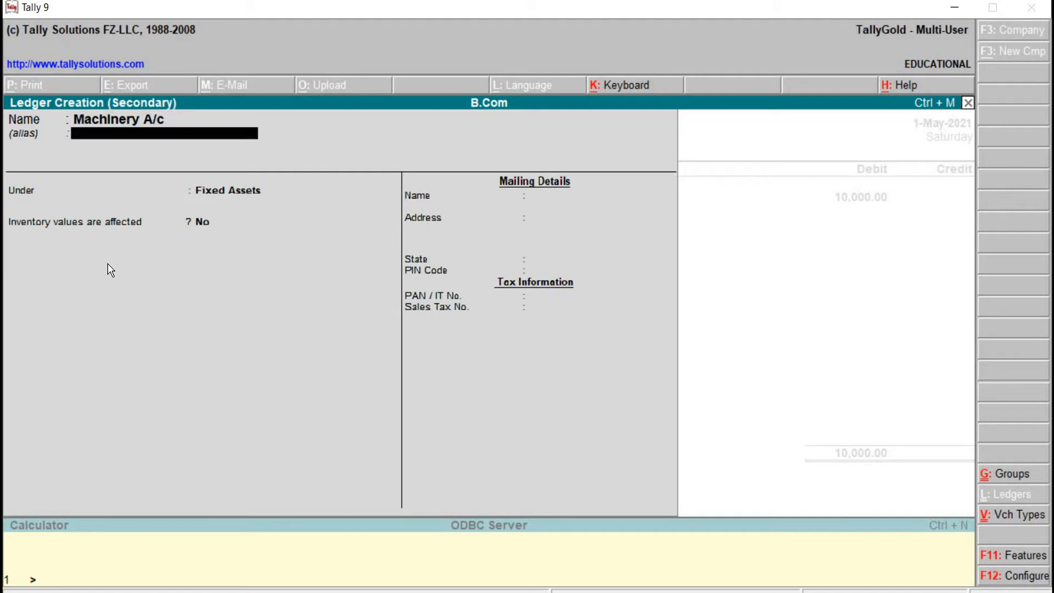
{"action": "key", "text": "Return"}
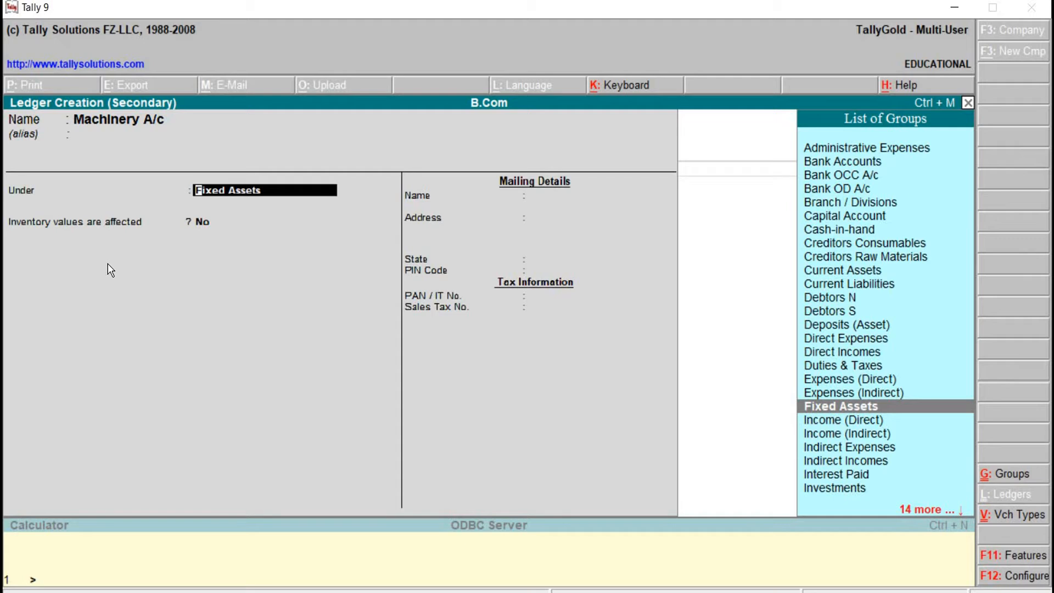
{"action": "key", "text": "Return"}
{"action": "key", "text": "Return"}
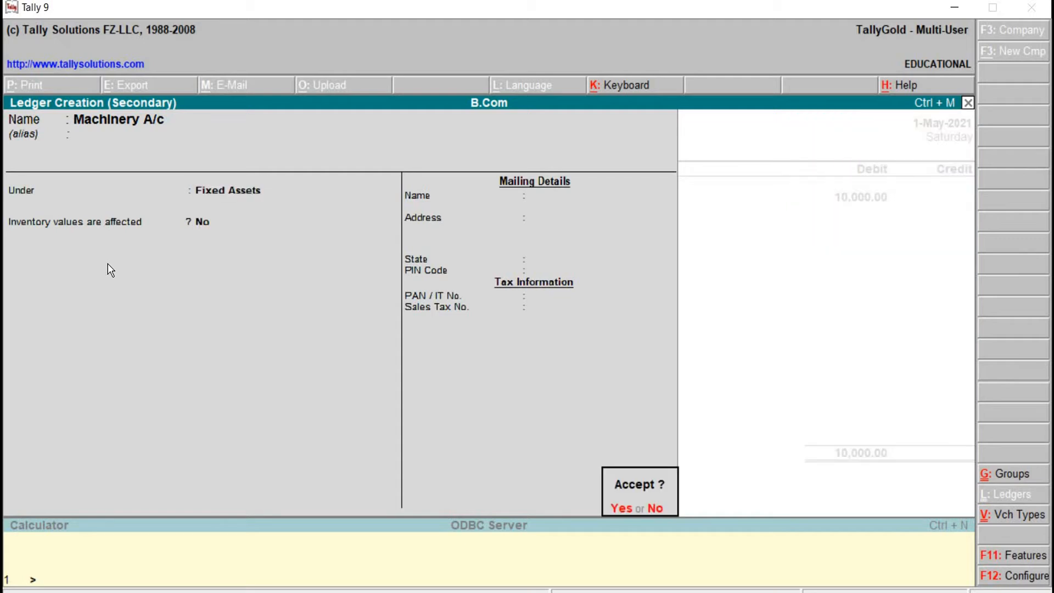
{"action": "key", "text": "y"}
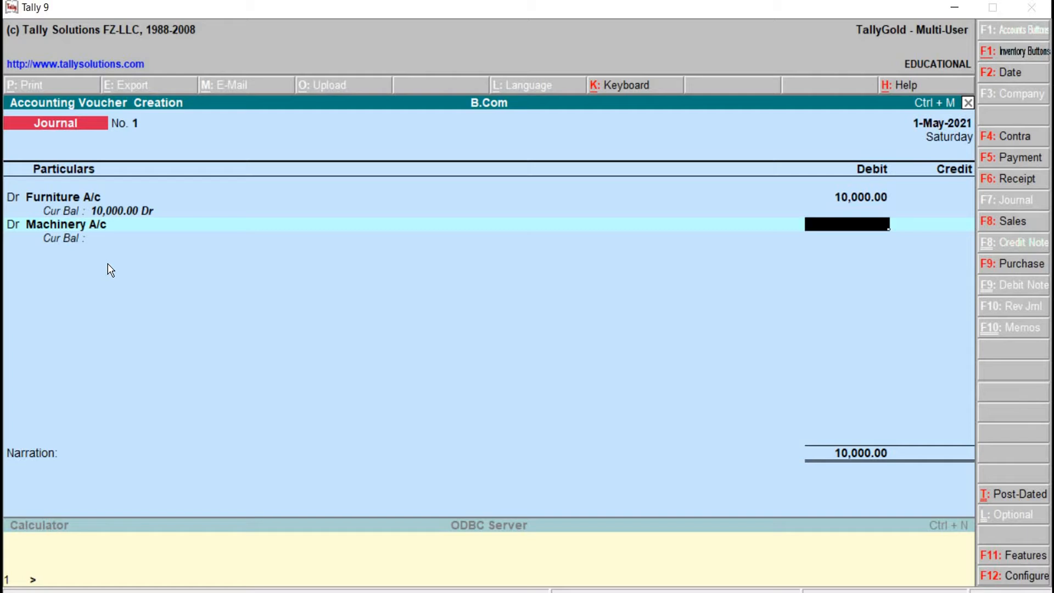
- Debit Machinery A/c with 25000 and make the journal's third line a credit entry
{"action": "type", "text": "25000"}
{"action": "key", "text": "Return"}
{"action": "type", "text": "c"}
{"action": "key", "text": "Return"}
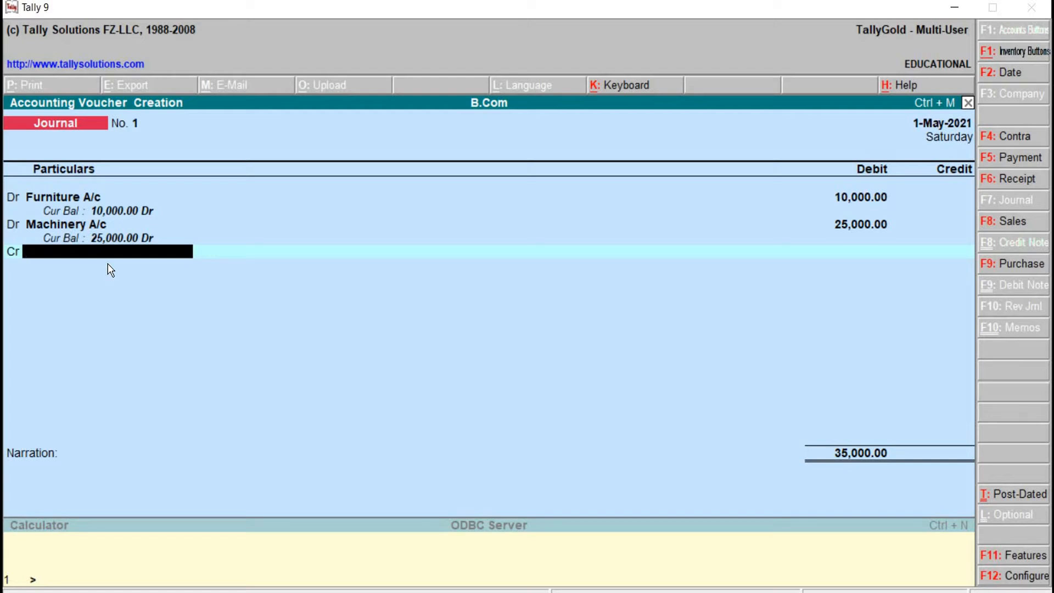
- Start a new ledger for the credit line, named with the creditor's name plus A/c, and group it under Sundry Creditors
{"action": "key", "text": "alt+c"}
{"action": "type", "text": "R"}
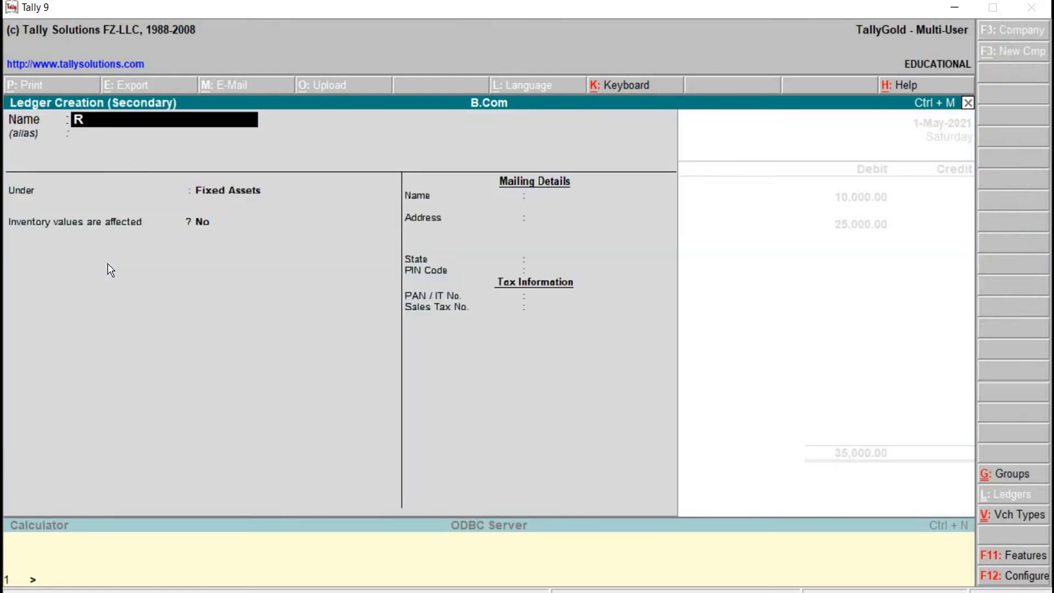
{"action": "type", "text": "amesh A/c"}
{"action": "key", "text": "Return"}
{"action": "key", "text": "Return"}
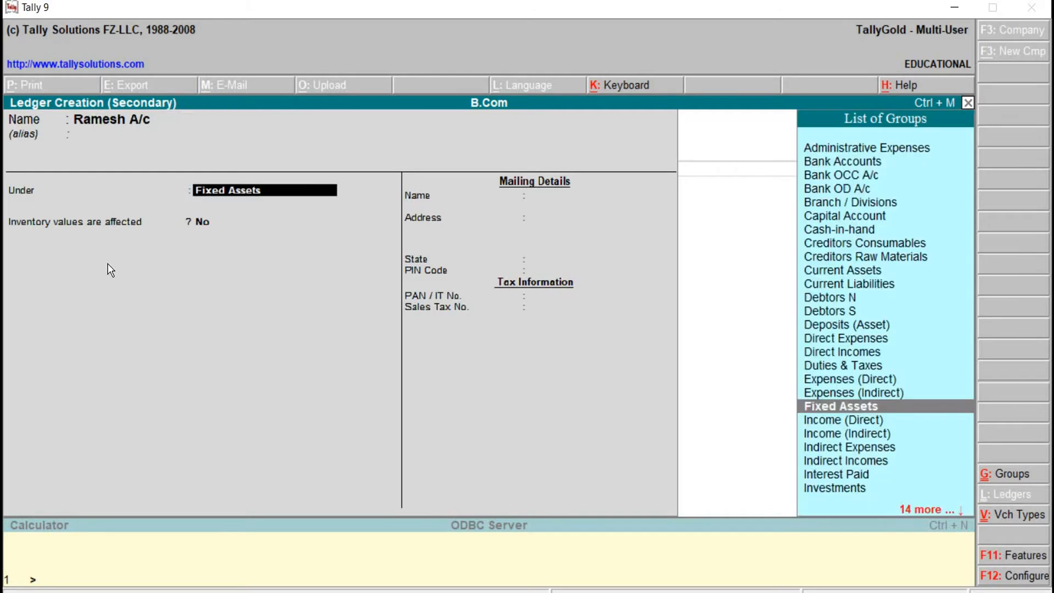
{"action": "type", "text": "S"}
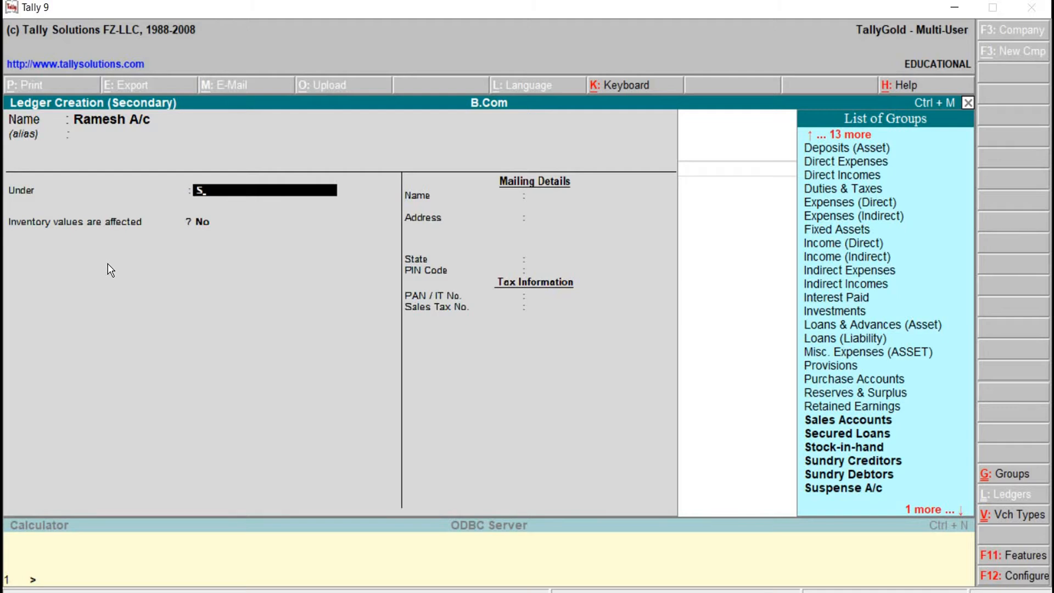
{"action": "key", "text": "Down"}
{"action": "key", "text": "Down"}
{"action": "key", "text": "Down"}
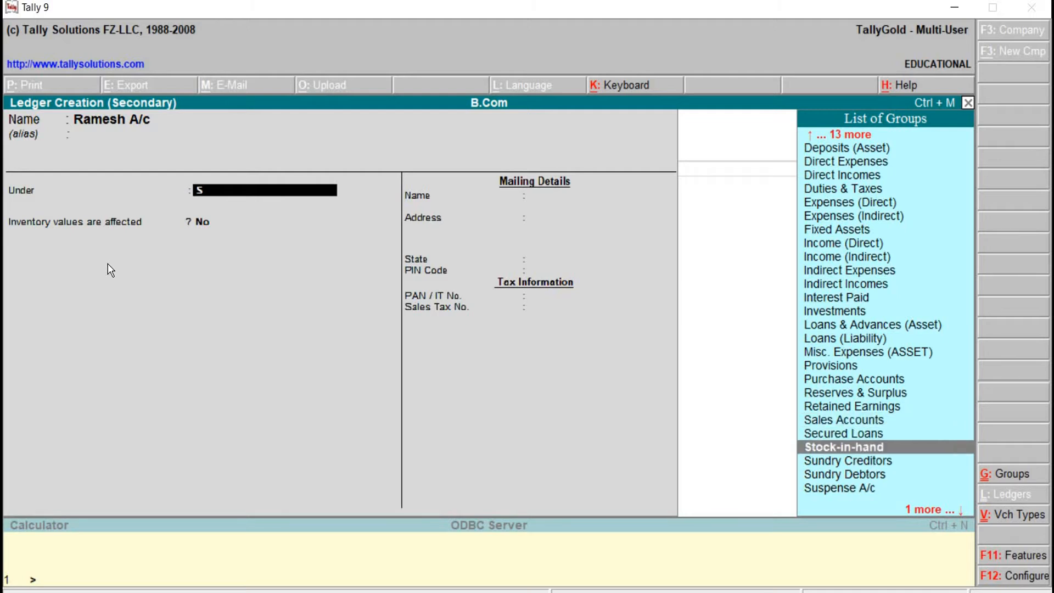
{"action": "key", "text": "Return"}
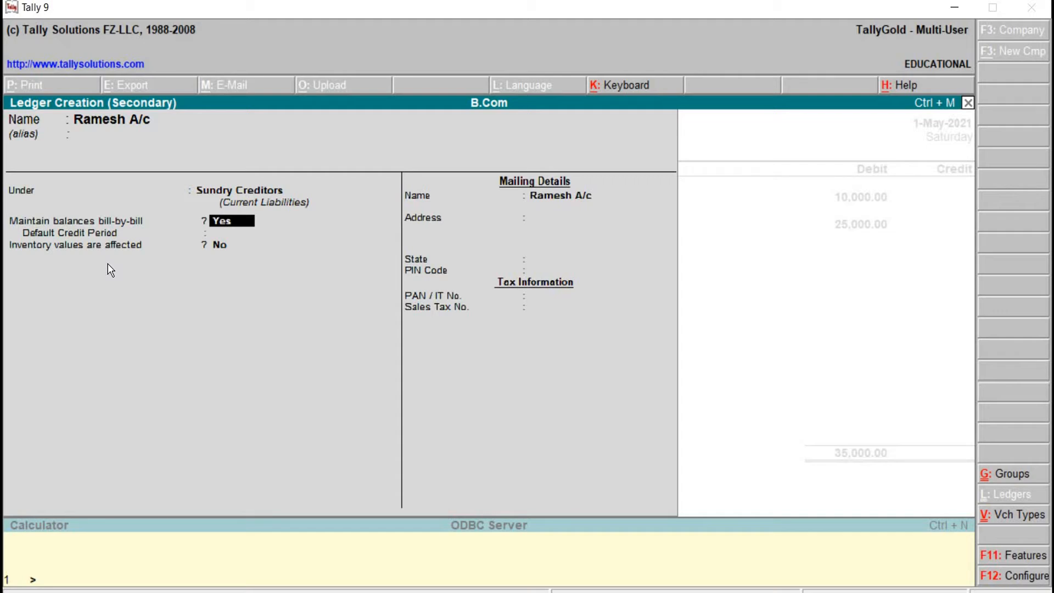
- Keep bill-by-bill balances at Yes, set the state to Not Applicable, leave the other mailing and tax fields blank, and save the creditor's ledger
{"action": "key", "text": "Return"}
{"action": "key", "text": "Return"}
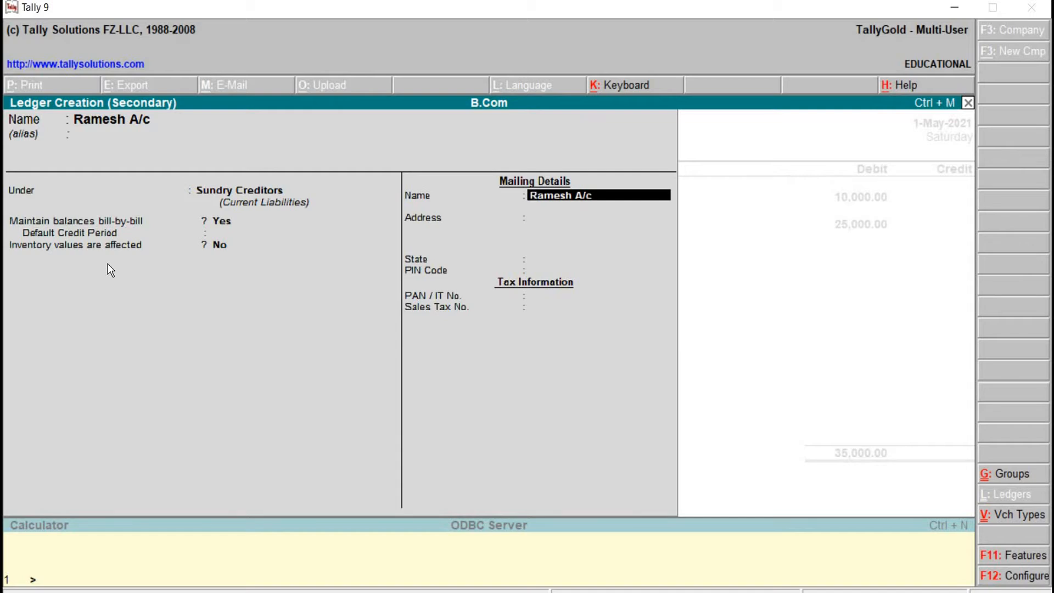
{"action": "key", "text": "Return"}
{"action": "key", "text": "Return"}
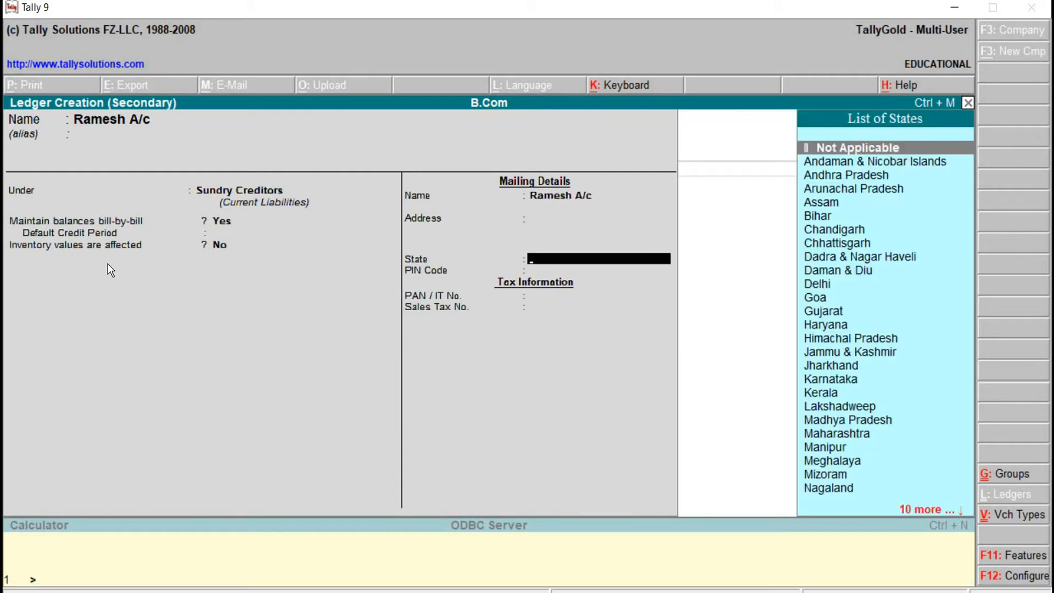
{"action": "key", "text": "Return"}
{"action": "key", "text": "Return"}
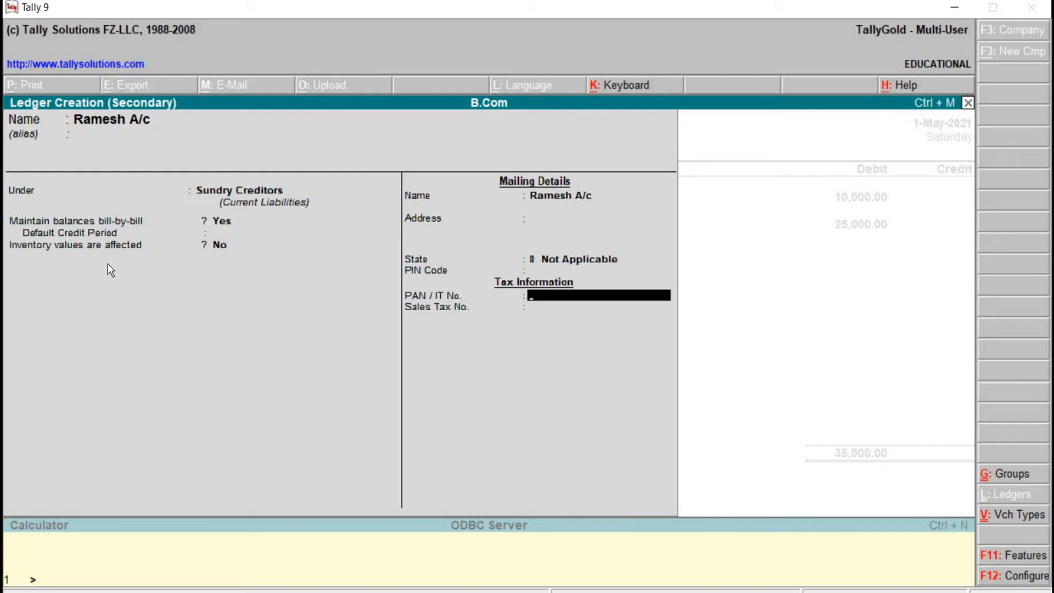
{"action": "key", "text": "Return"}
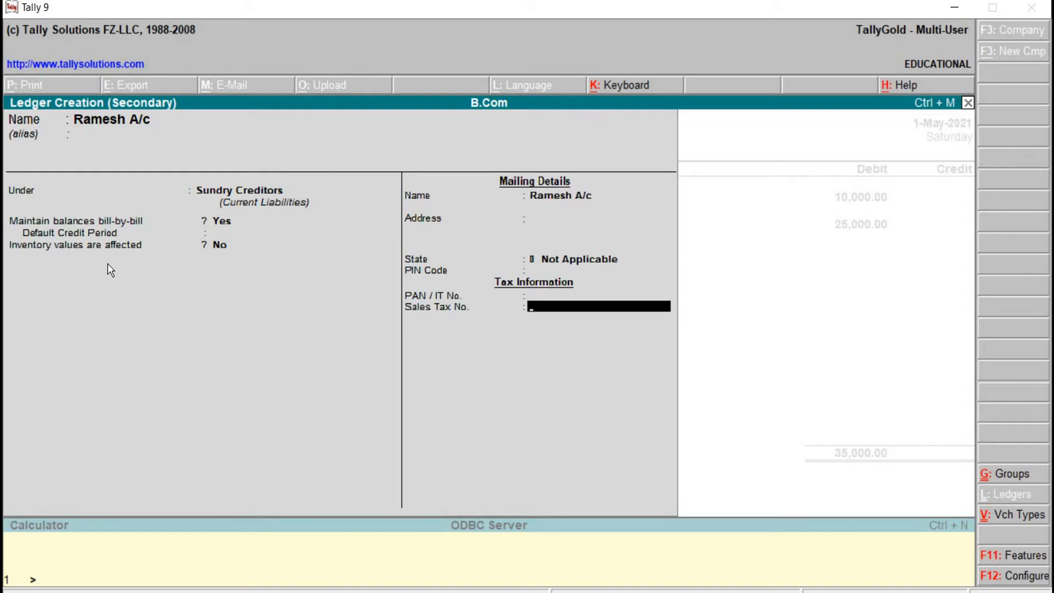
{"action": "key", "text": "Return"}
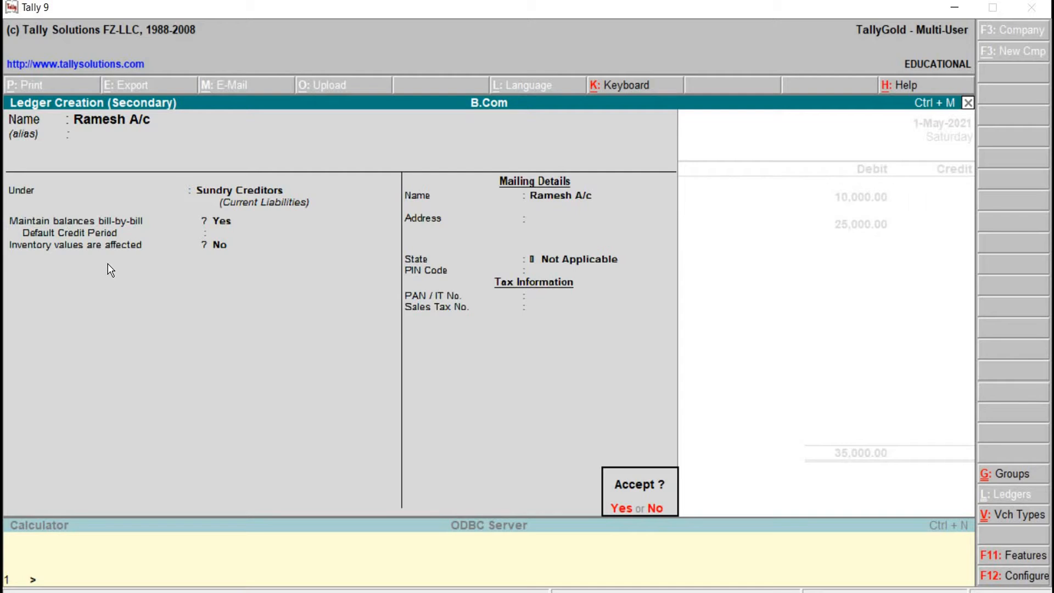
{"action": "key", "text": "Return"}
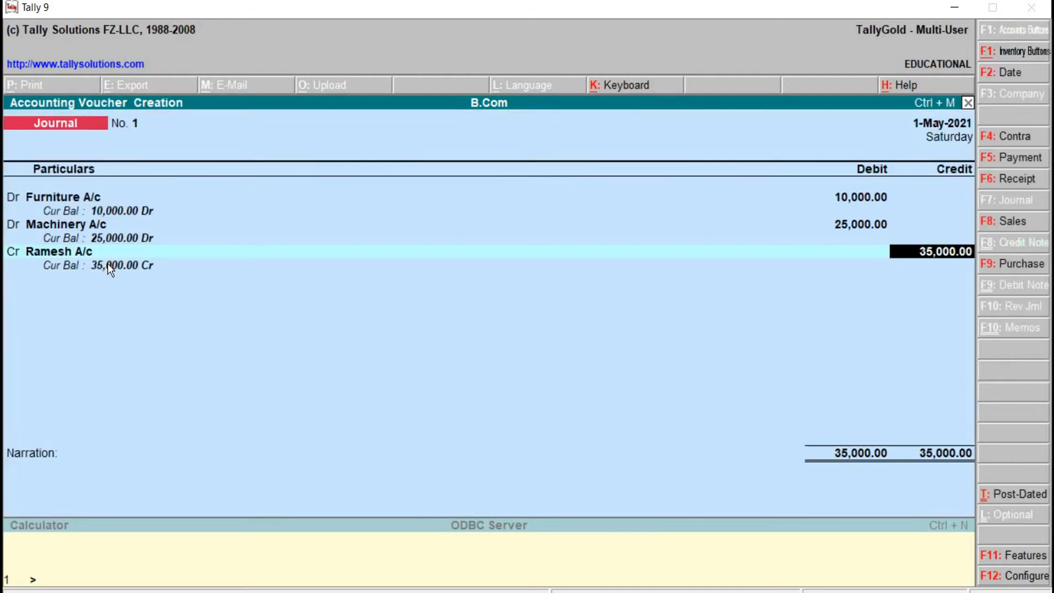
- Credit the creditor's ledger with 35000 as an On Account reference, leave the narration blank, and save the furniture and machinery purchase journal
{"action": "key", "text": "Return"}
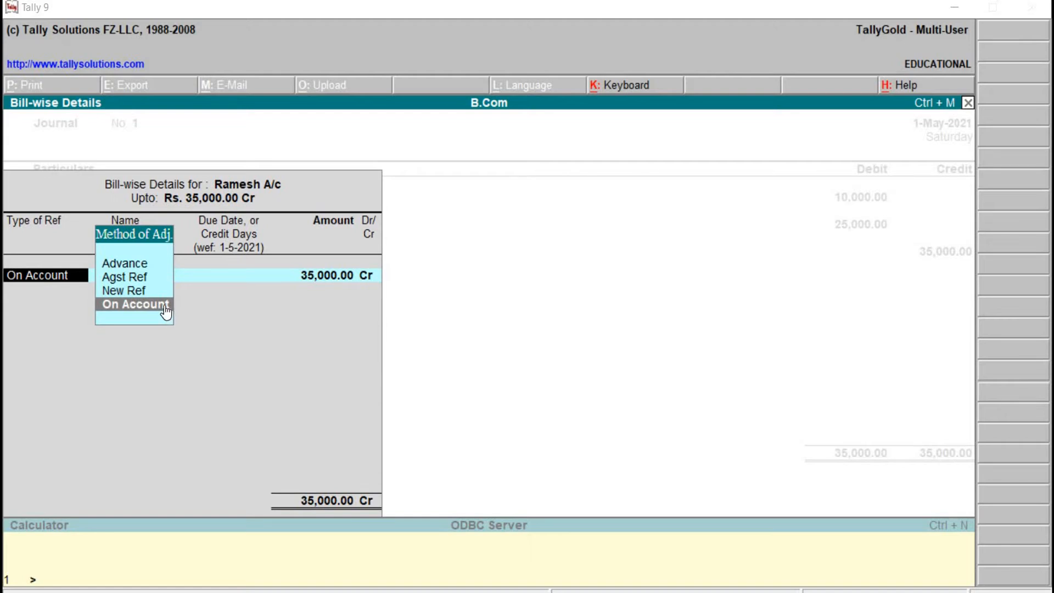
{"action": "key", "text": "Up"}
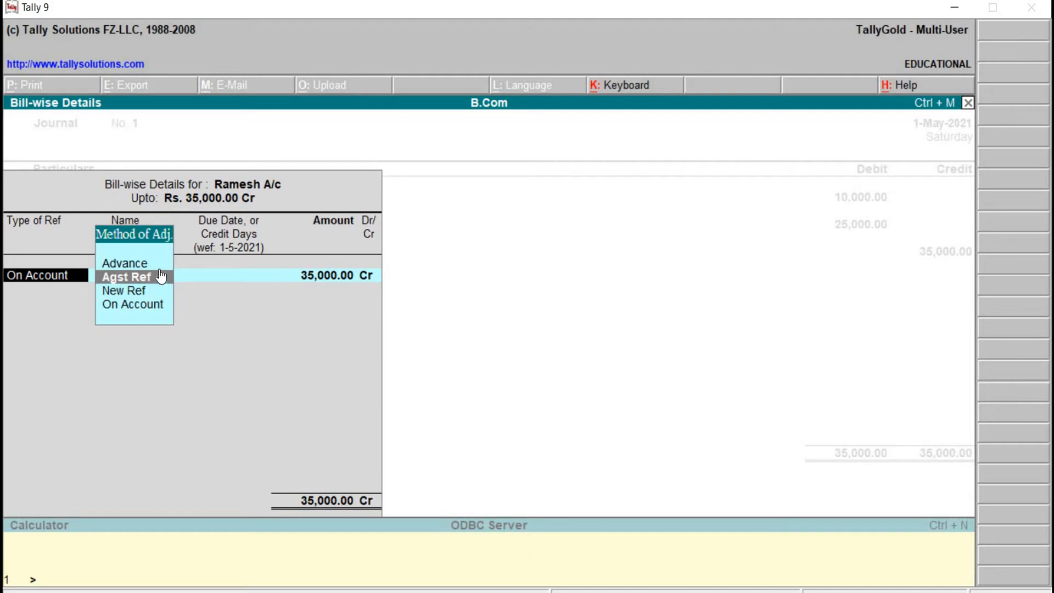
{"action": "key", "text": "Up"}
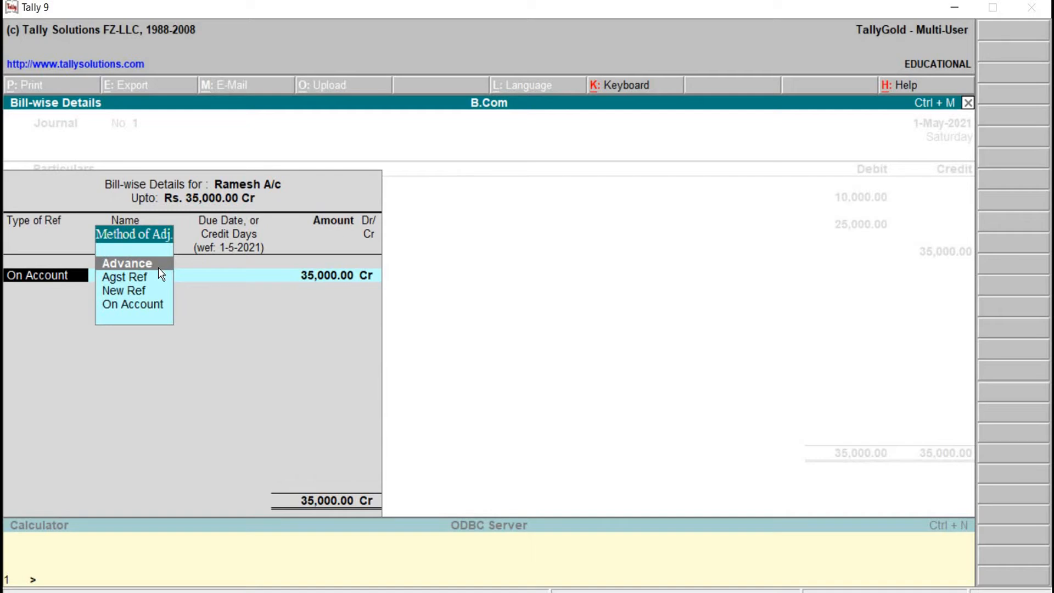
{"action": "left_click", "coordinate": [157, 307]}
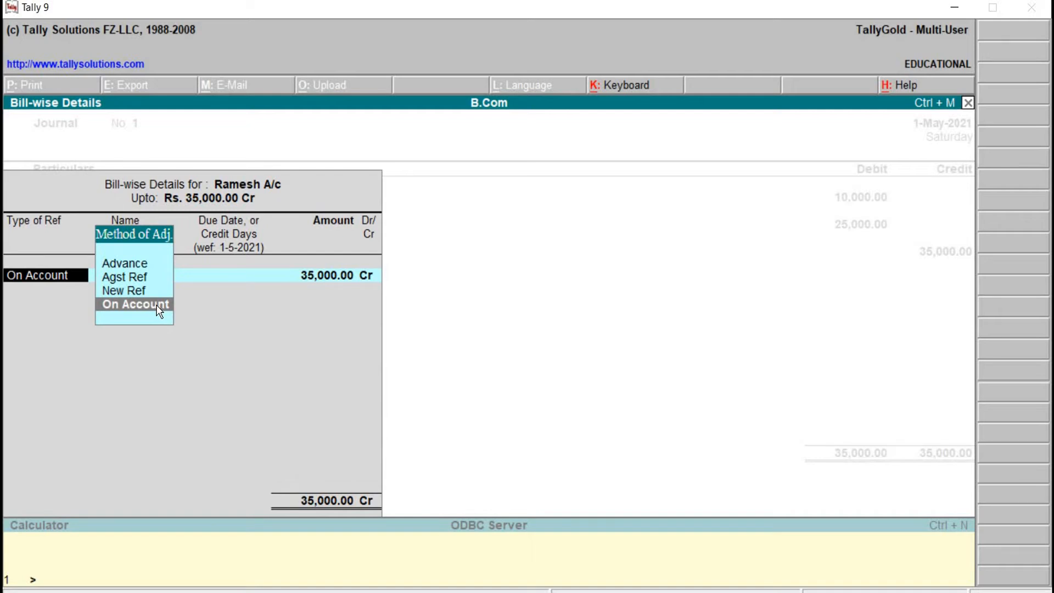
{"action": "key", "text": "Return"}
{"action": "key", "text": "Return"}
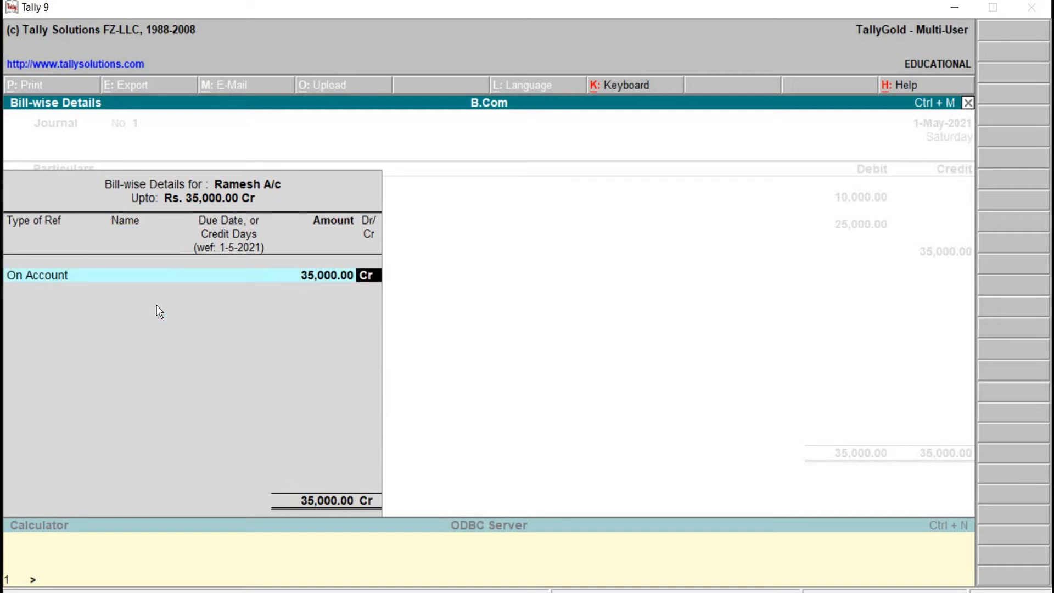
{"action": "key", "text": "Return"}
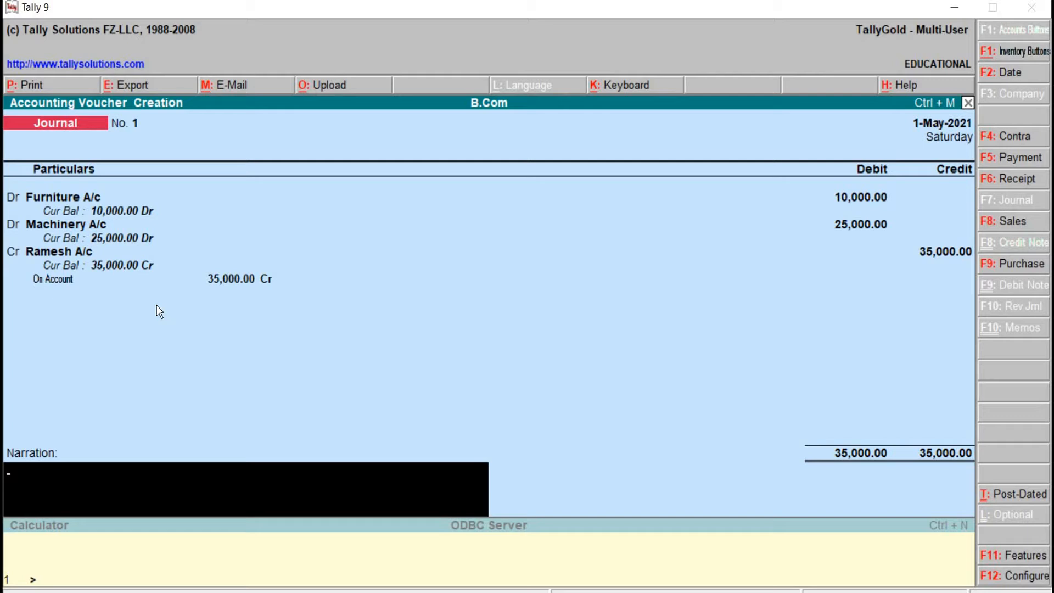
{"action": "key", "text": "Return"}
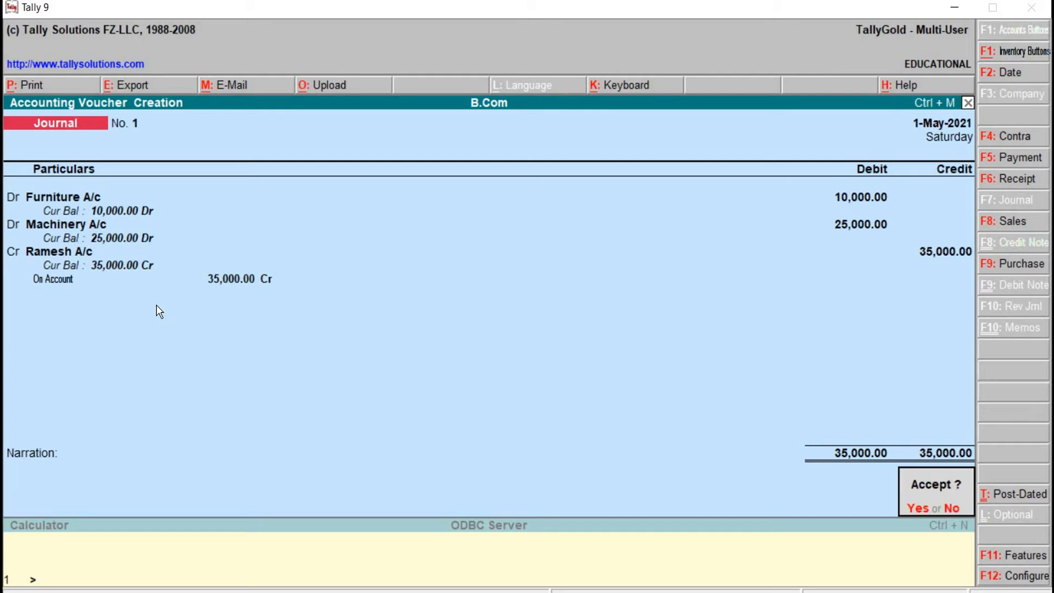
{"action": "key", "text": "y"}
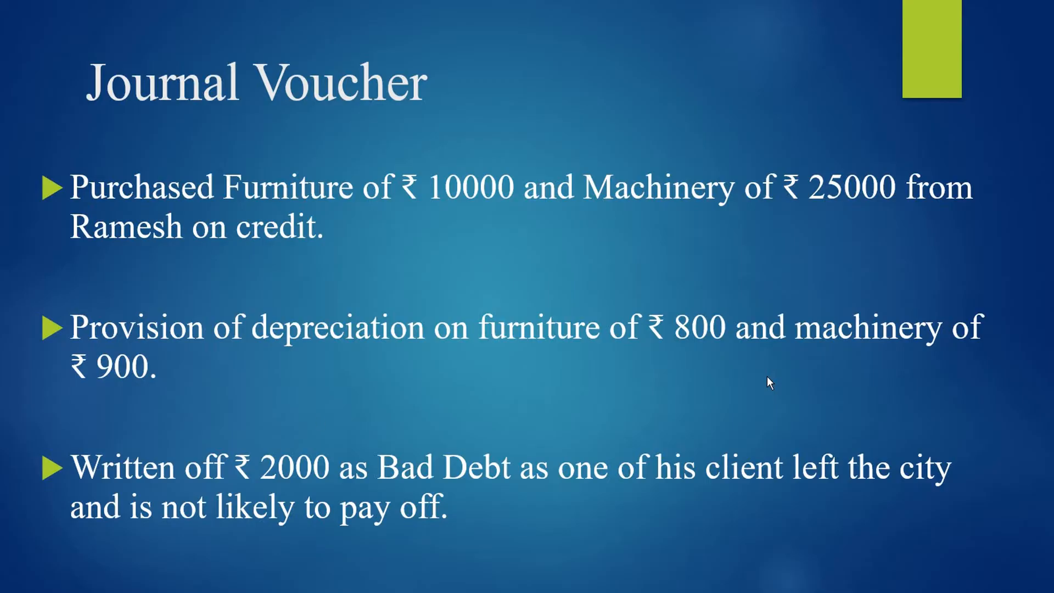
- Switch to Tally and start a new ledger named Depreciation, without an alias, for the first debit line of journal voucher 2
{"action": "key", "text": "alt+Tab"}
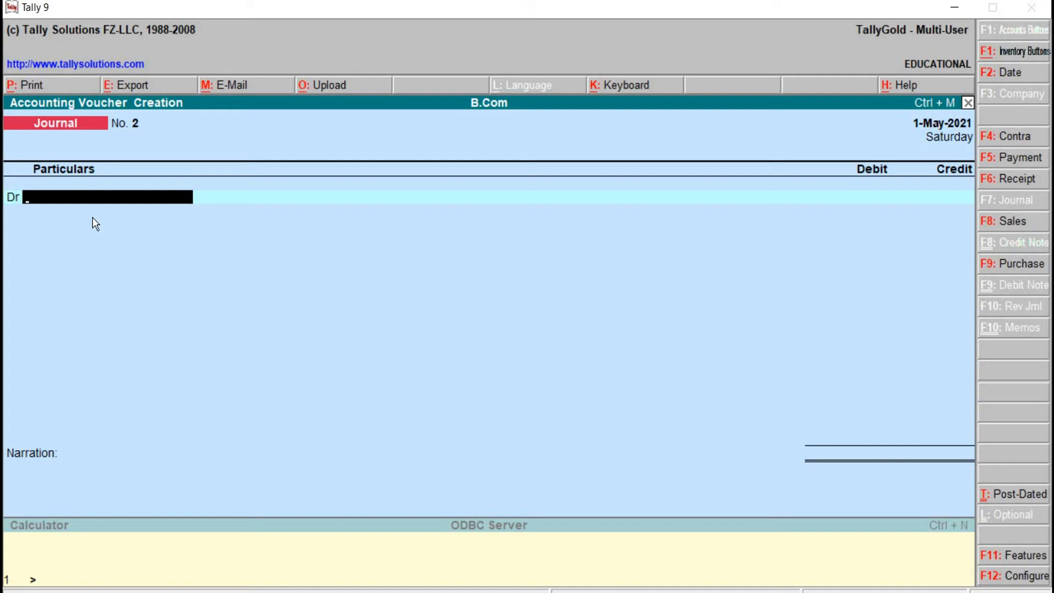
{"action": "key", "text": "alt+c"}
{"action": "type", "text": "De"}
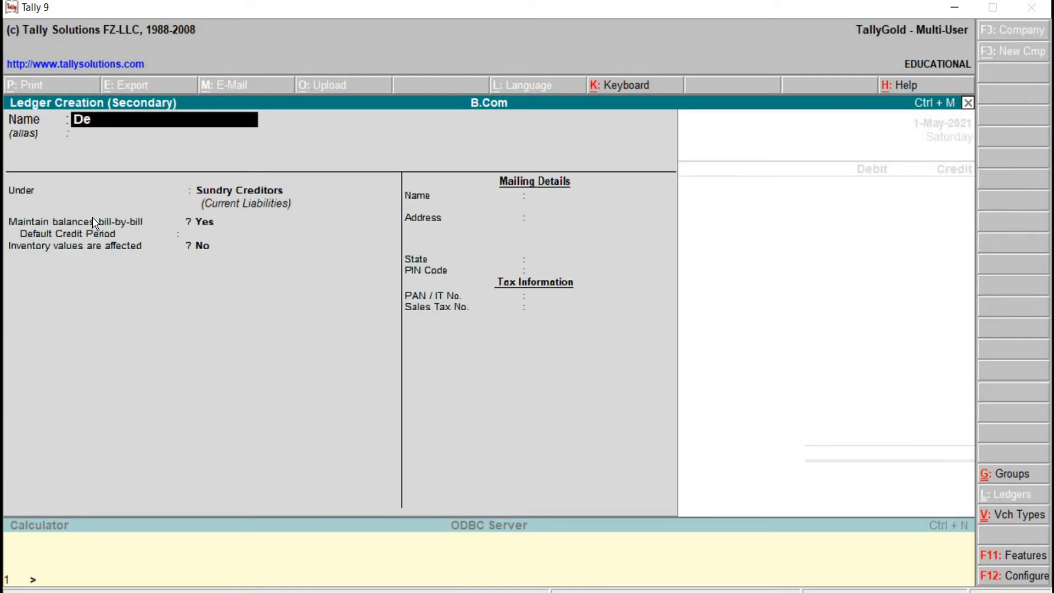
{"action": "type", "text": "preciation"}
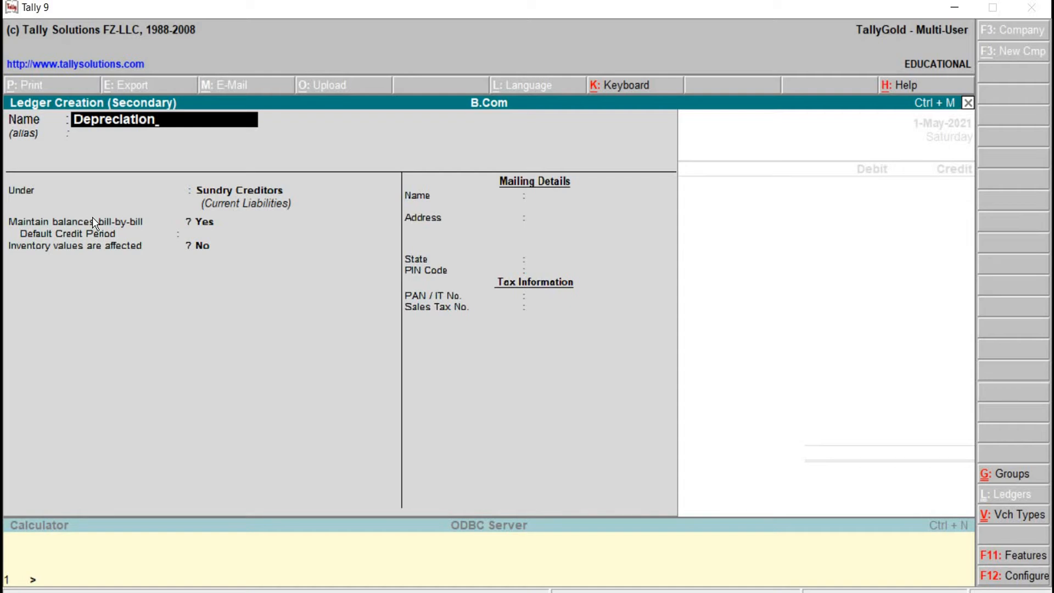
{"action": "key", "text": "Return"}
{"action": "key", "text": "Return"}
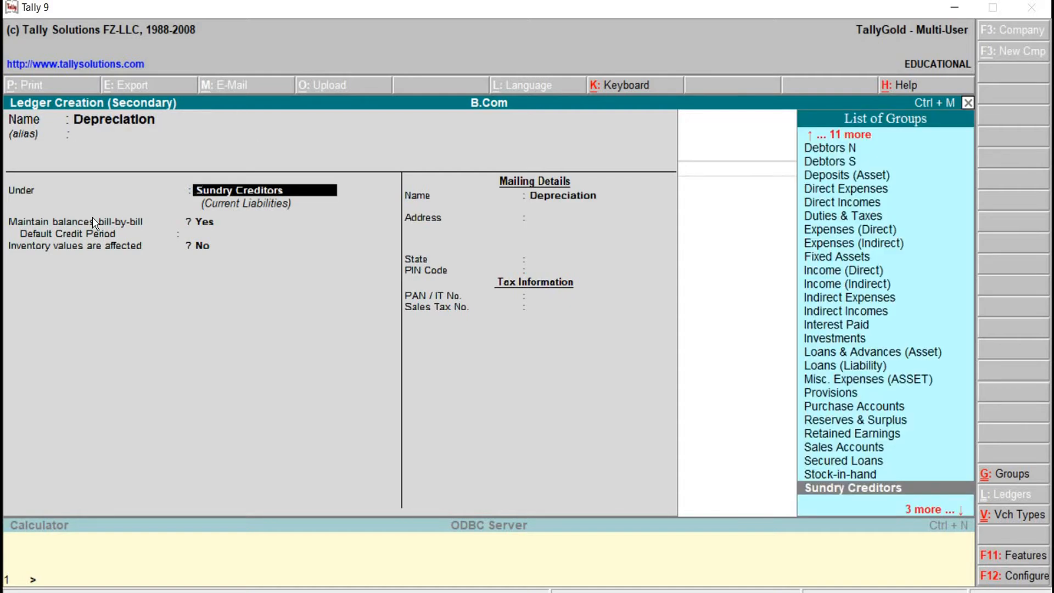
- Group the Depreciation ledger under Indirect Expenses, keep inventory values affected at No, and save it
{"action": "type", "text": "I"}
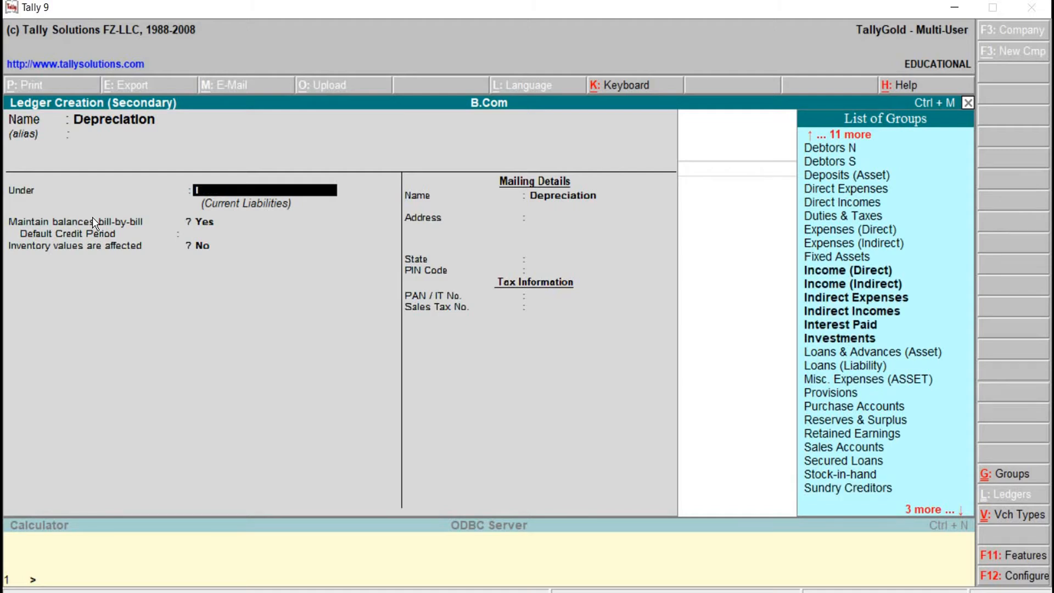
{"action": "key", "text": "Down"}
{"action": "key", "text": "Down"}
{"action": "key", "text": "Down"}
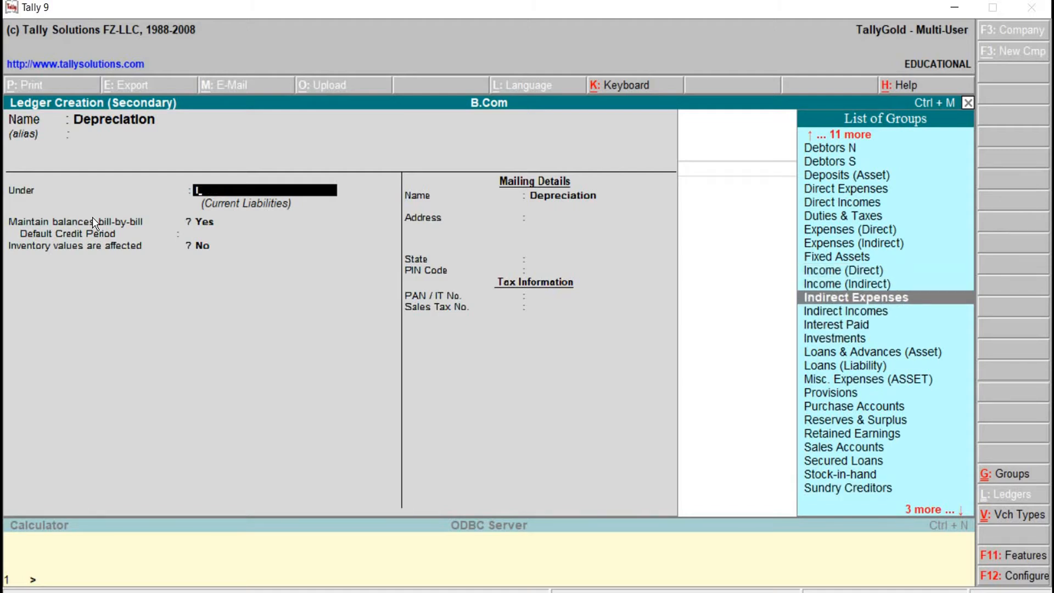
{"action": "key", "text": "Return"}
{"action": "key", "text": "Return"}
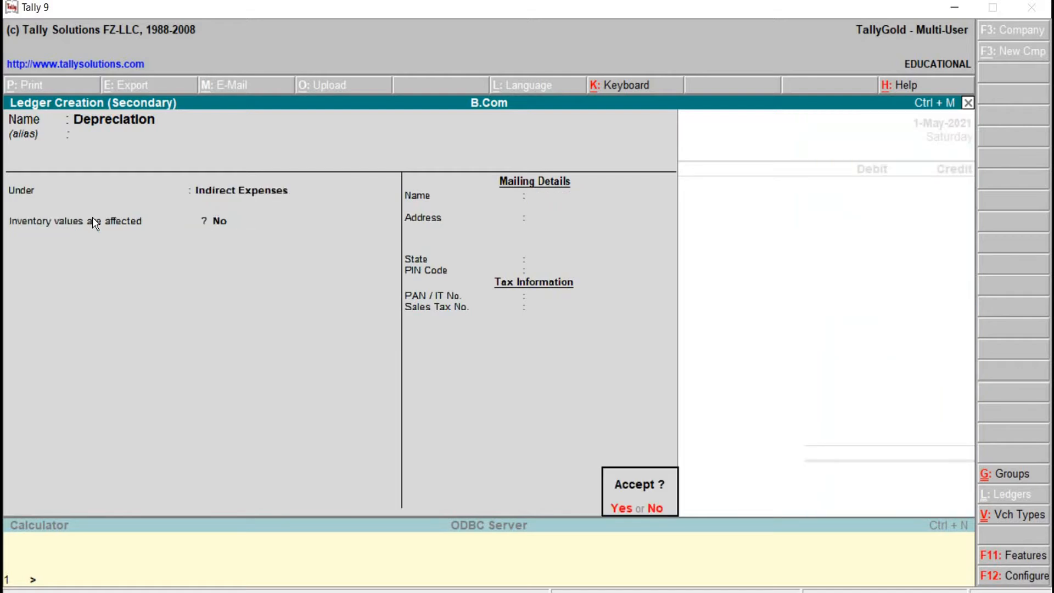
{"action": "key", "text": "Return"}
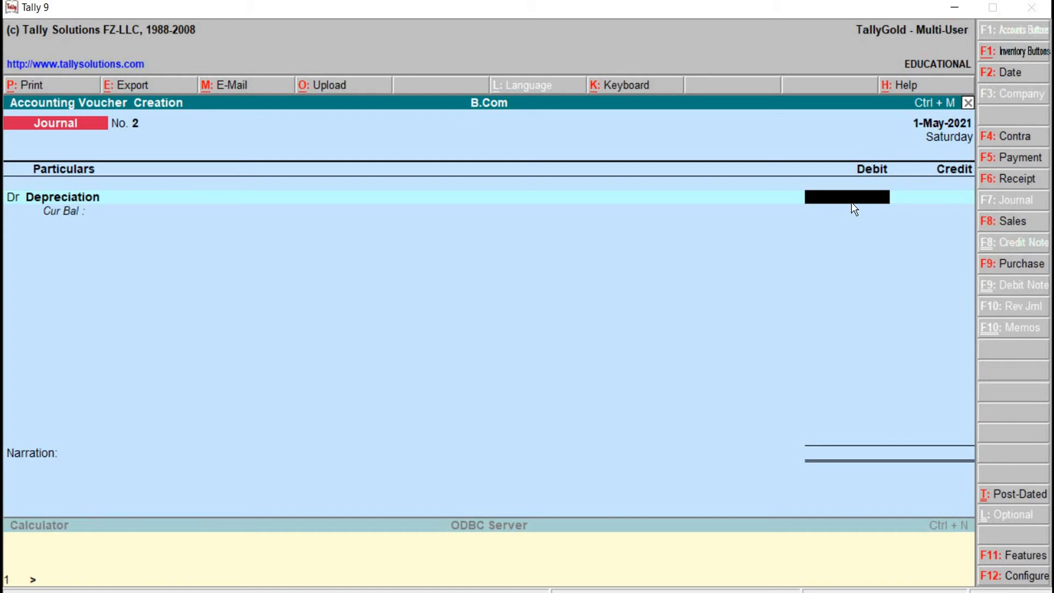
- Debit Depreciation with 1700 and credit Furniture A/c with 800
{"action": "type", "text": "1700"}
{"action": "key", "text": "Return"}
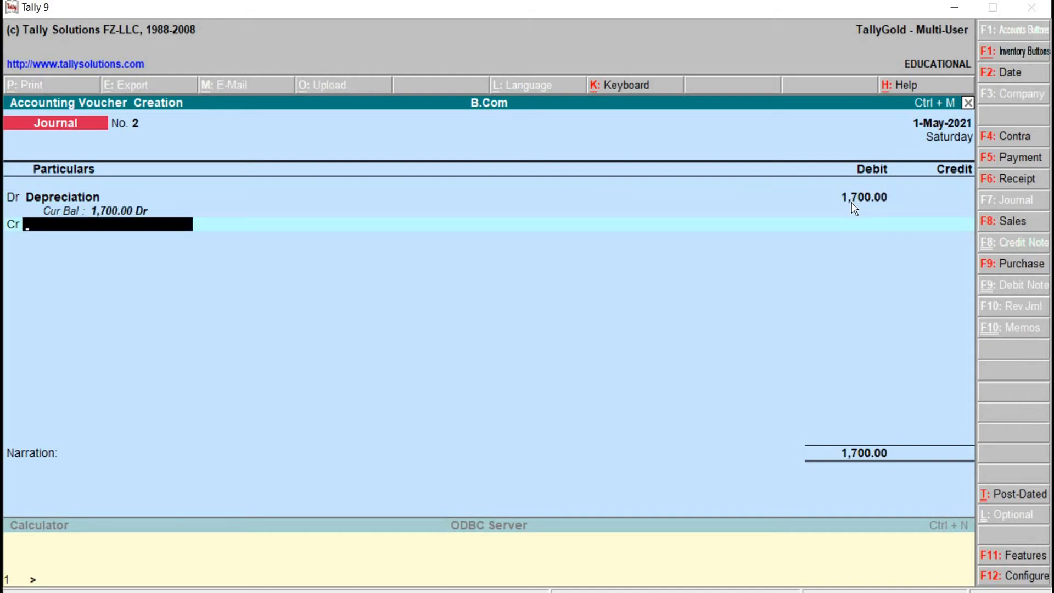
{"action": "type", "text": "F"}
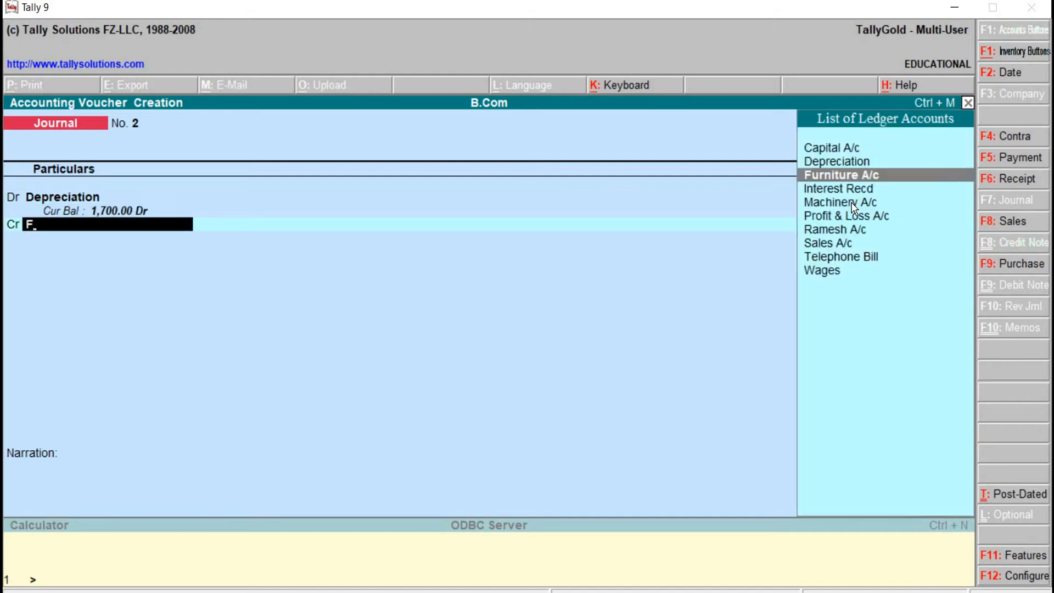
{"action": "key", "text": "Return"}
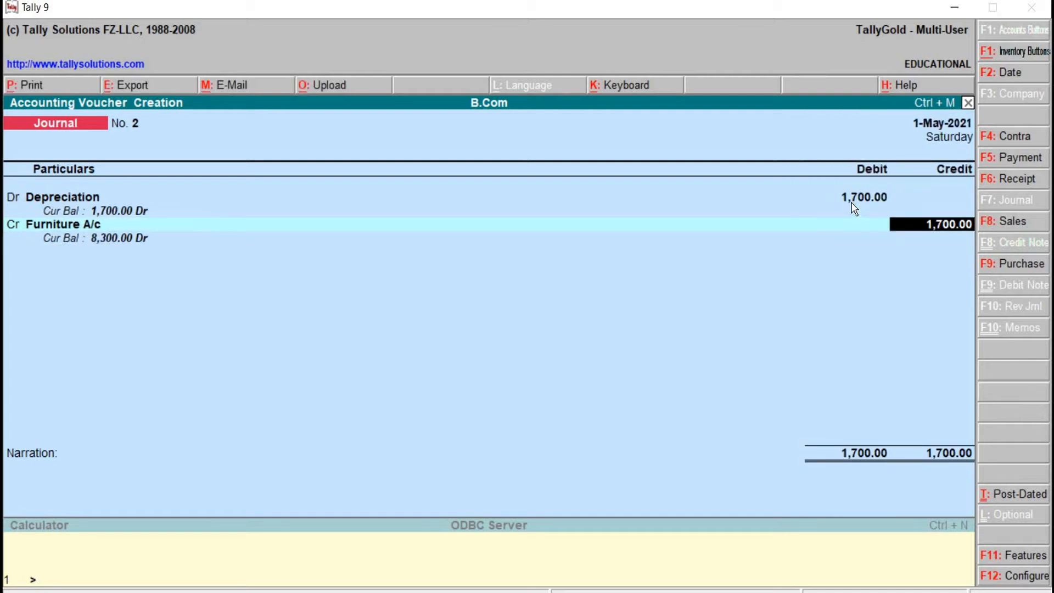
{"action": "key", "text": "BackSpace"}
{"action": "type", "text": "800"}
{"action": "key", "text": "Return"}
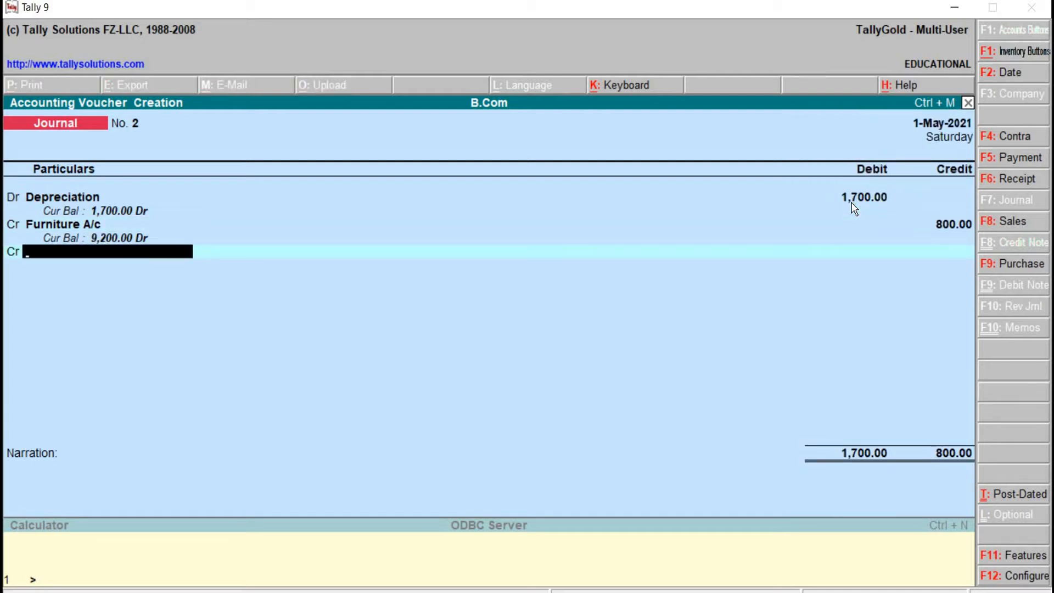
- Credit Machinery A/c with 900 and save the depreciation journal voucher without a narration
{"action": "type", "text": "M"}
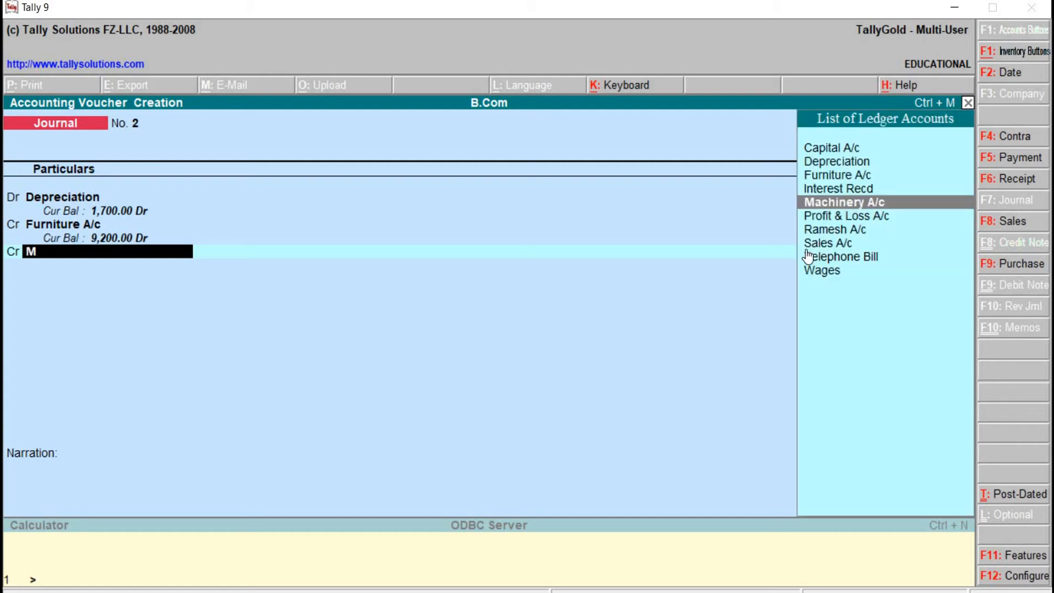
{"action": "key", "text": "Return"}
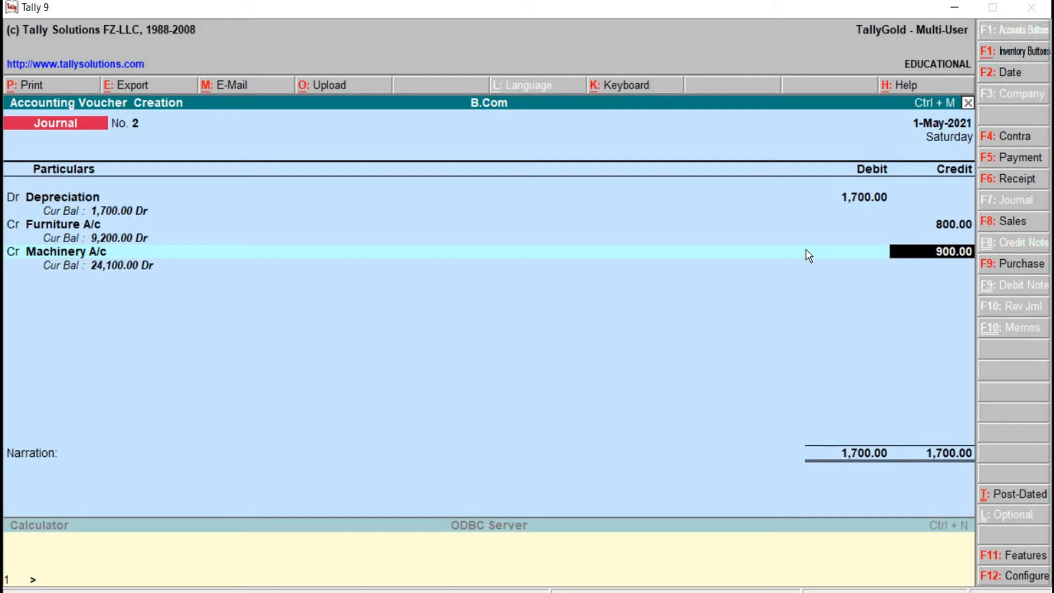
{"action": "key", "text": "Return"}
{"action": "key", "text": "Return"}
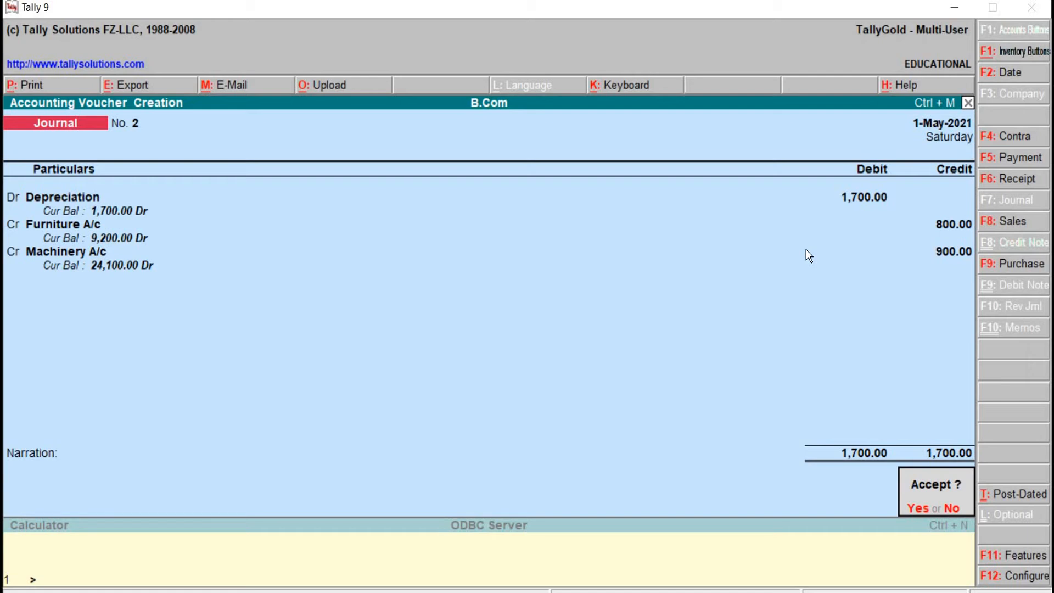
{"action": "key", "text": "Return"}
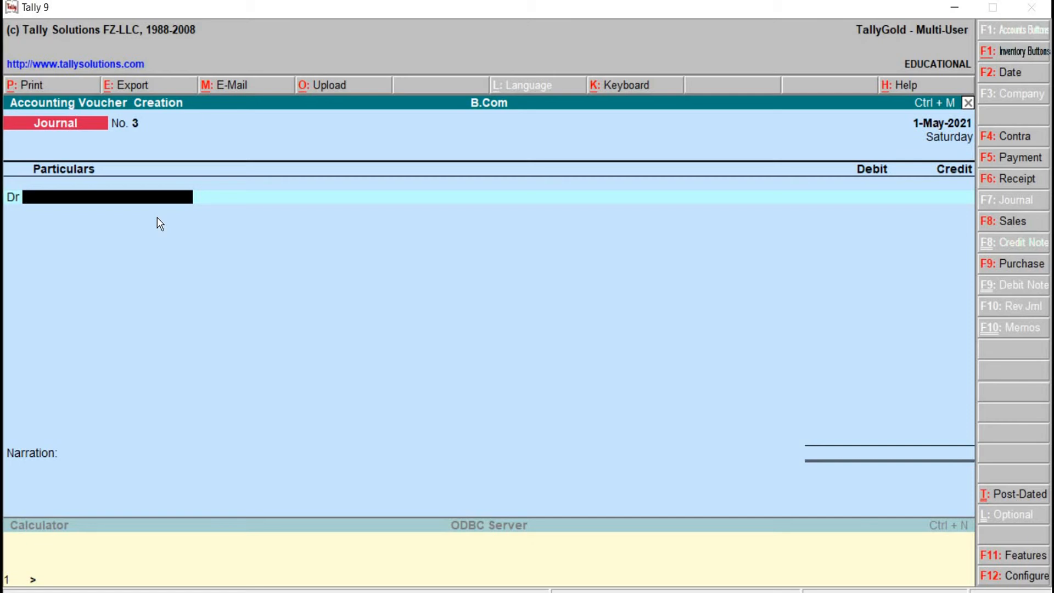
- Create a Bad Debts ledger under Indirect Expenses, with inventory values affected at No, for the debit line of journal voucher 3
{"action": "key", "text": "alt+c"}
{"action": "type", "text": "Bad debts"}
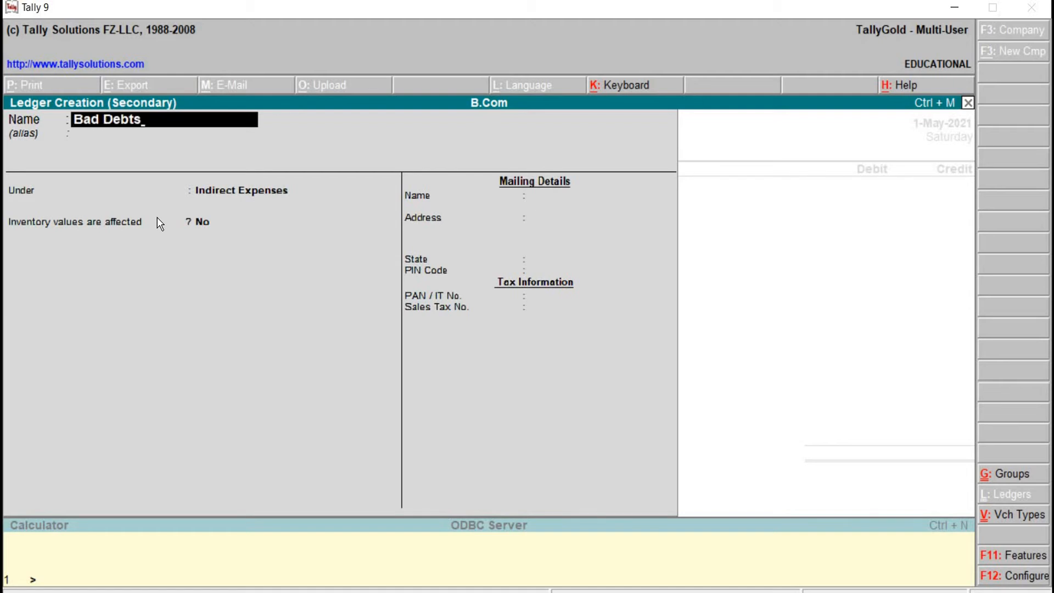
{"action": "key", "text": "Return"}
{"action": "key", "text": "Return"}
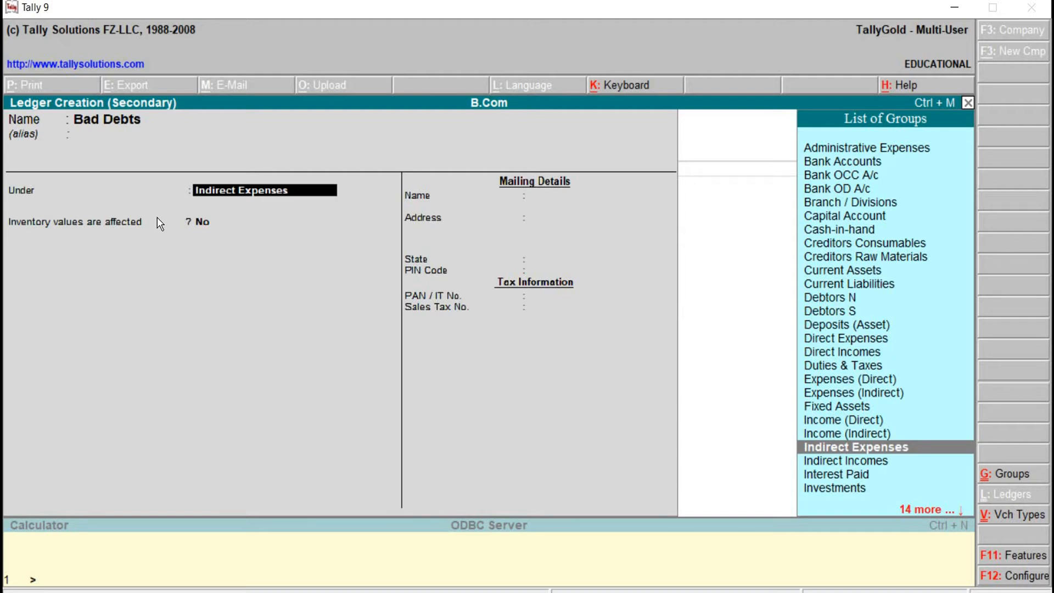
{"action": "key", "text": "Return"}
{"action": "key", "text": "Return"}
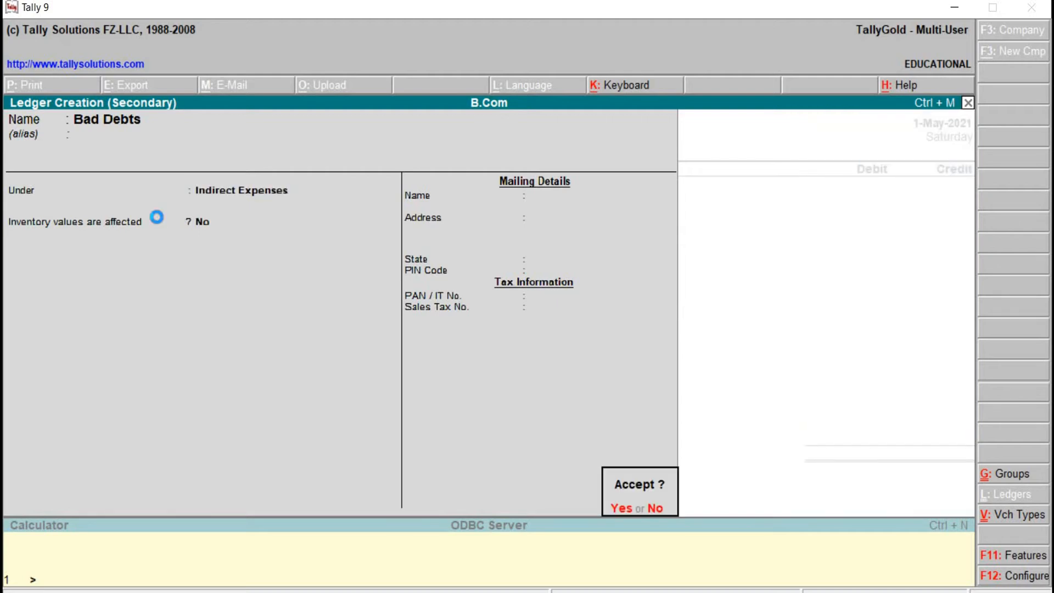
{"action": "key", "text": "Return"}
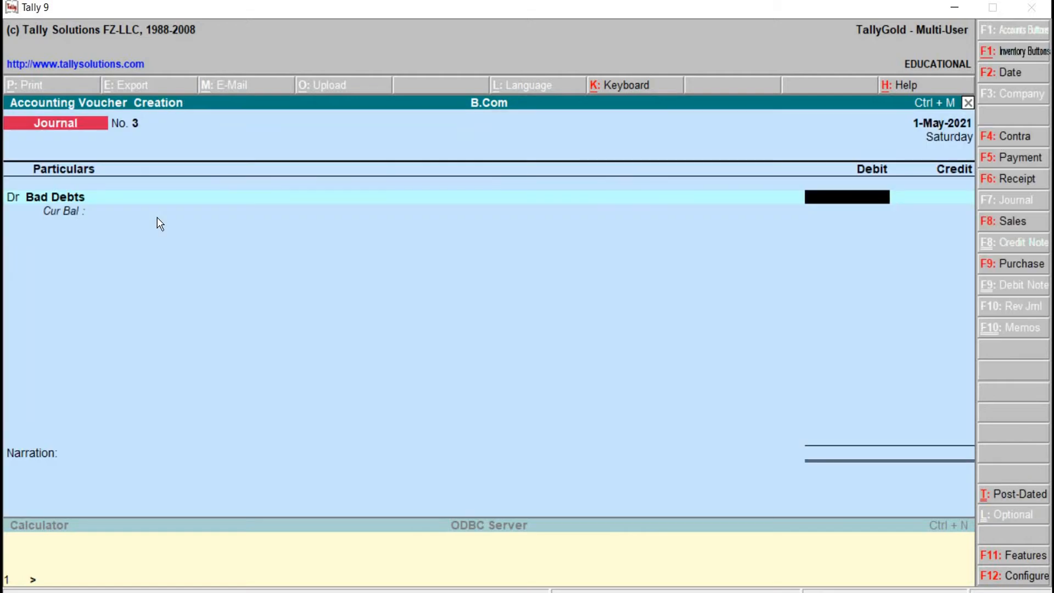
- Debit Bad Debts with 2000 and make the journal's second line a credit entry
{"action": "type", "text": "2,000"}
{"action": "key", "text": "Return"}
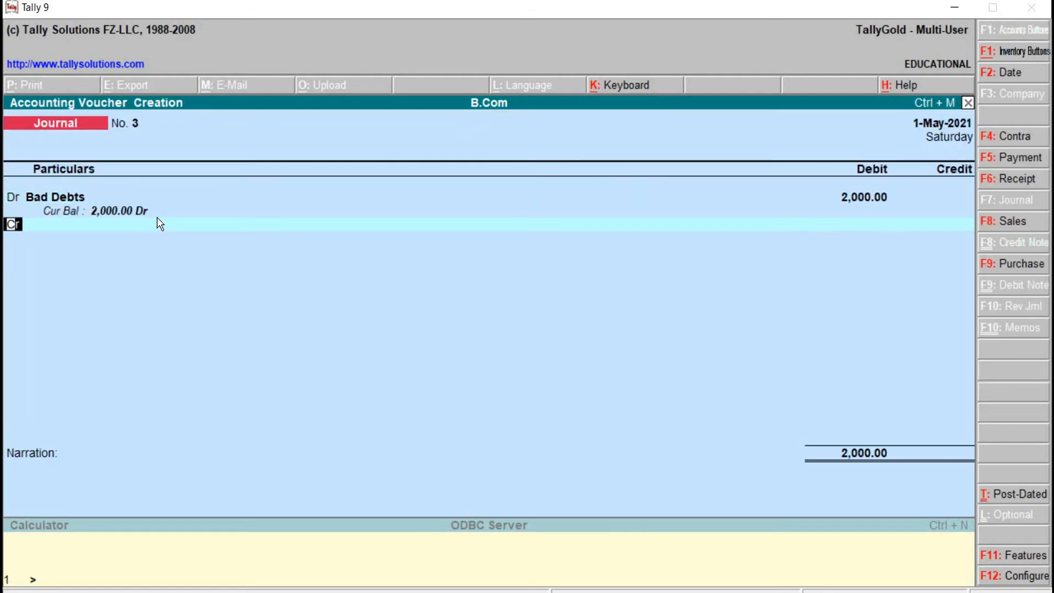
{"action": "key", "text": "Return"}
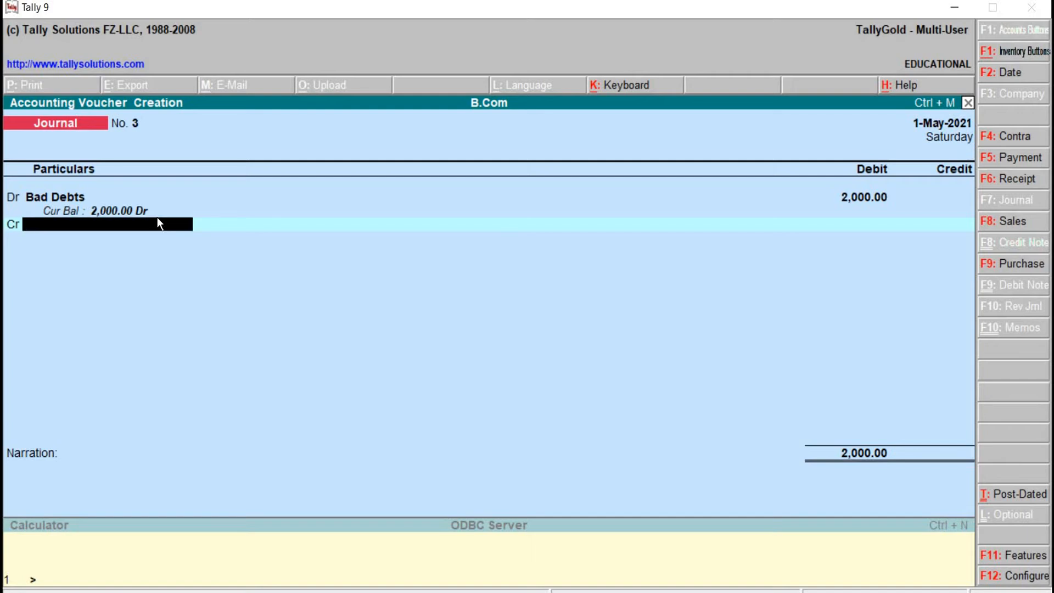
- Start a new ledger named Debtors A/c for the credit line and group it under Sundry Debtors
{"action": "key", "text": "alt+c"}
{"action": "type", "text": "D"}
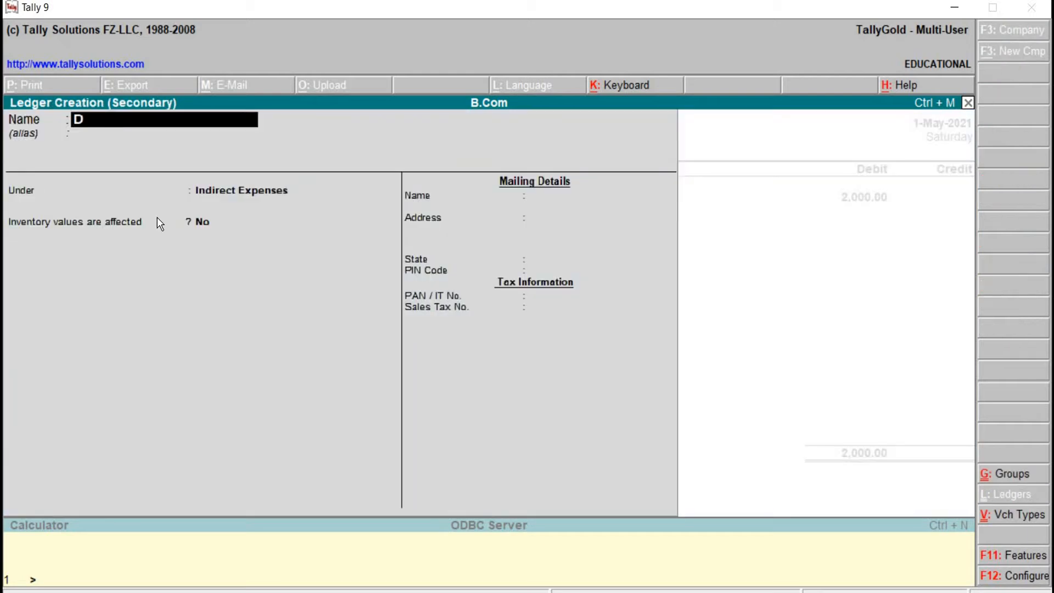
{"action": "type", "text": "ebtors A/c"}
{"action": "key", "text": "Return"}
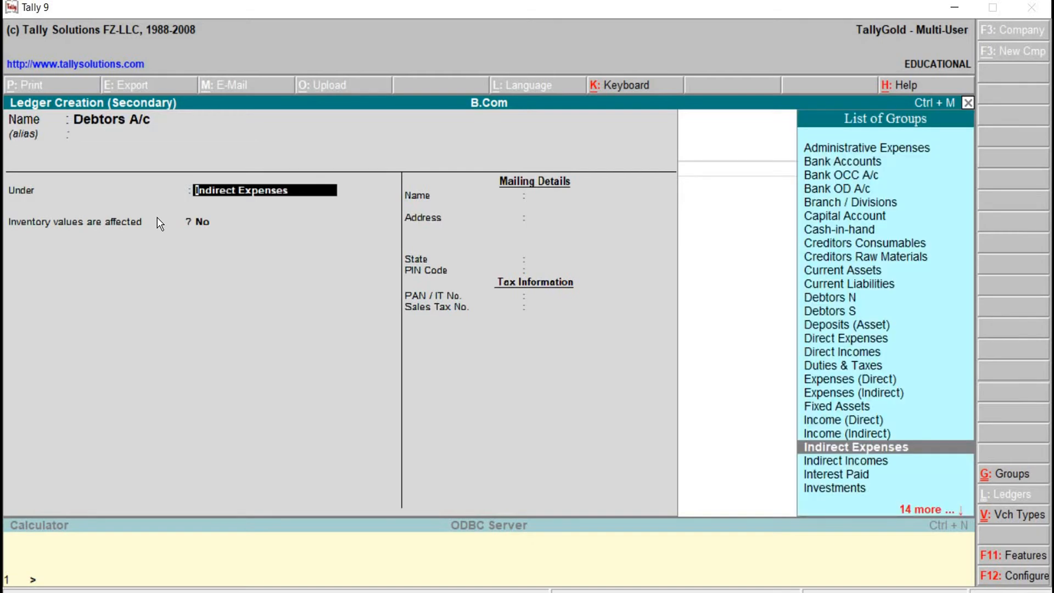
{"action": "type", "text": "S"}
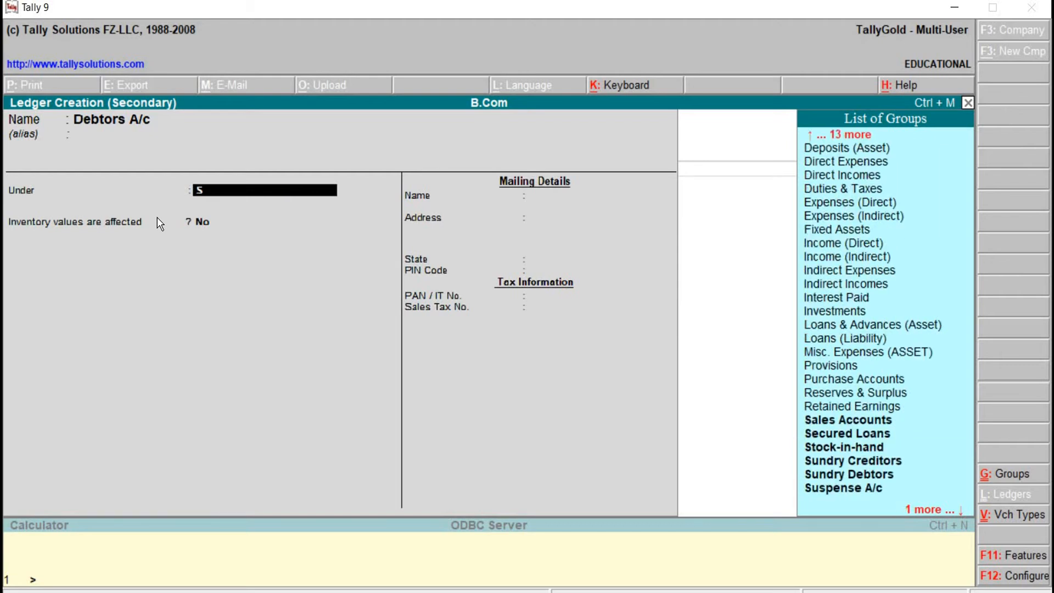
{"action": "key", "text": "Down"}
{"action": "key", "text": "Down"}
{"action": "key", "text": "Down"}
{"action": "key", "text": "Down"}
{"action": "key", "text": "Down"}
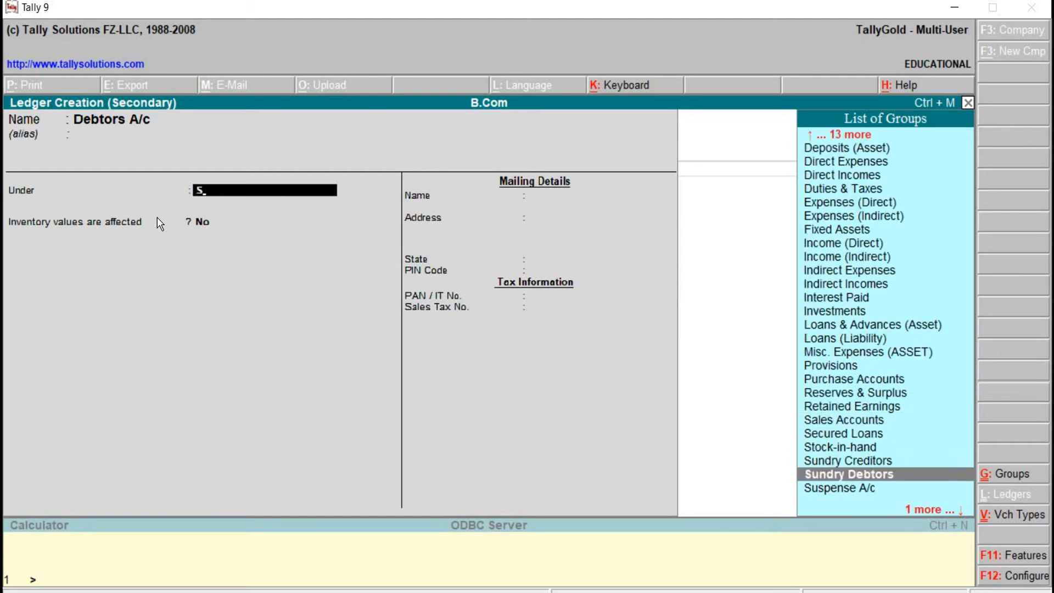
{"action": "key", "text": "Return"}
- Save the Debtors A/c ledger under Sundry Debtors with bill-by-bill balances at Yes, inventory values affected at No and state Not Applicable
{"action": "key", "text": "Return"}
{"action": "key", "text": "Return"}
{"action": "key", "text": "Return"}
{"action": "key", "text": "Return"}
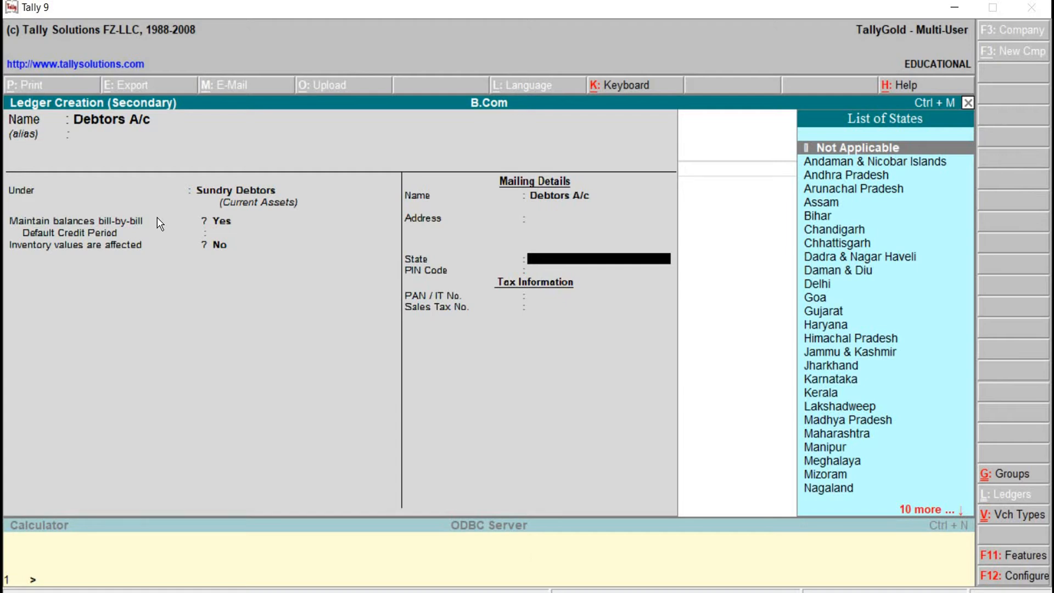
{"action": "key", "text": "Return"}
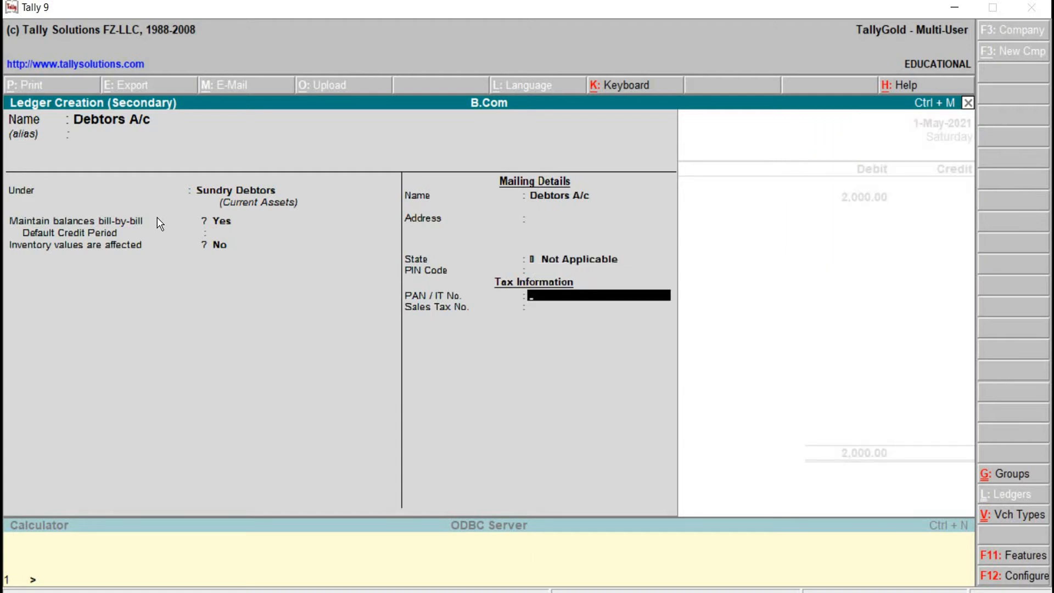
{"action": "key", "text": "Return"}
{"action": "key", "text": "Return"}
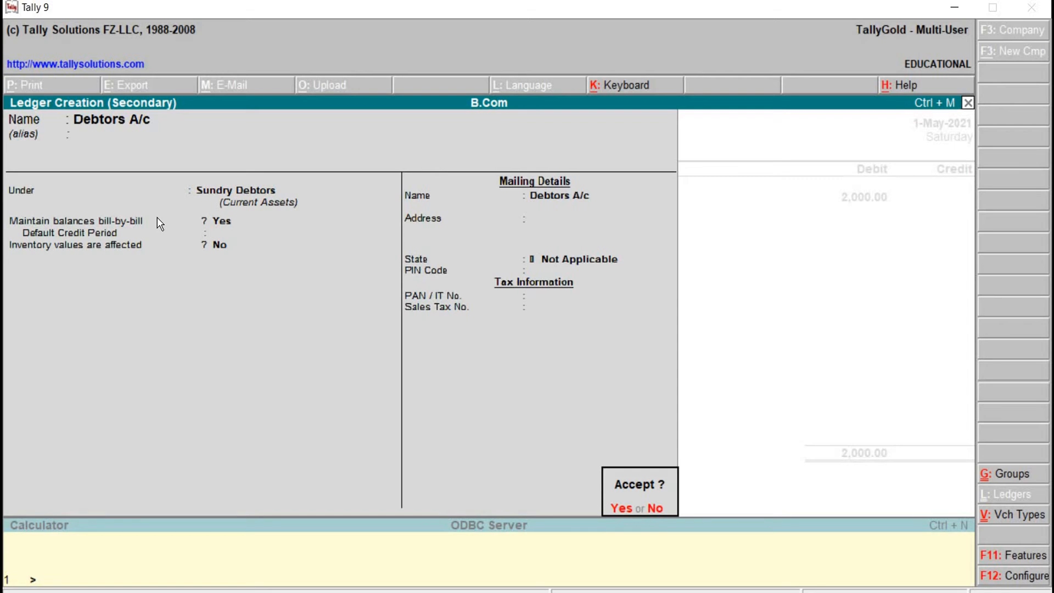
{"action": "key", "text": "Return"}
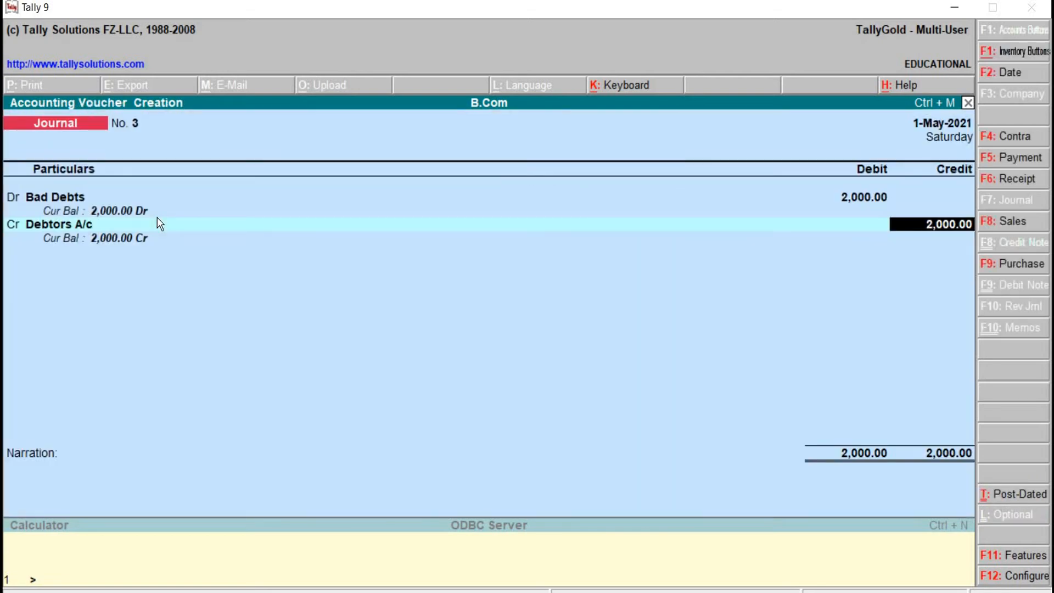
- Credit Debtors A/c with 2,000 as On Account, save the bad debts journal without a narration and leave voucher entry
{"action": "key", "text": "Return"}
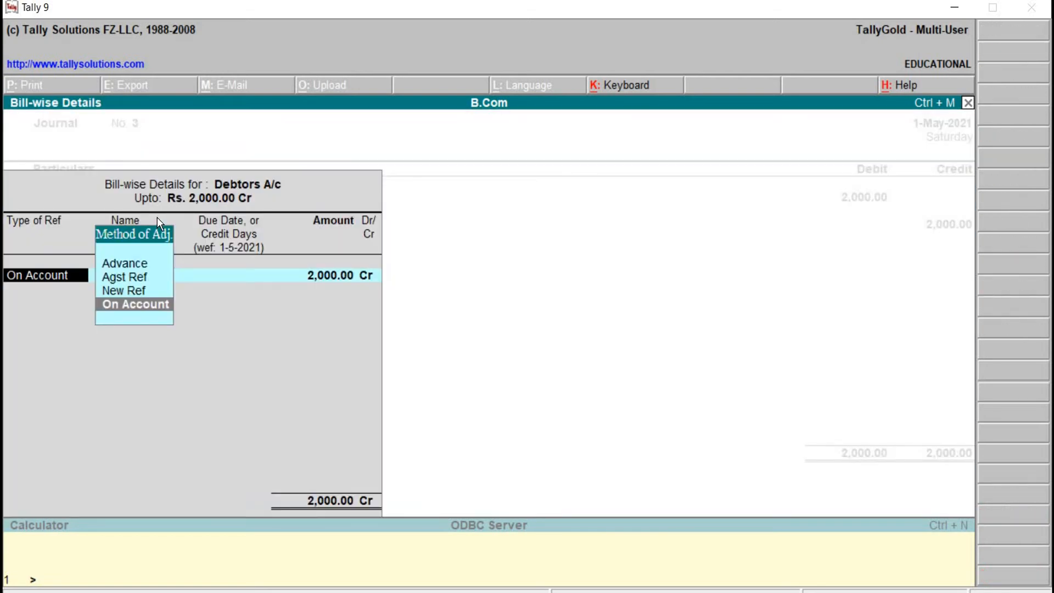
{"action": "key", "text": "Return"}
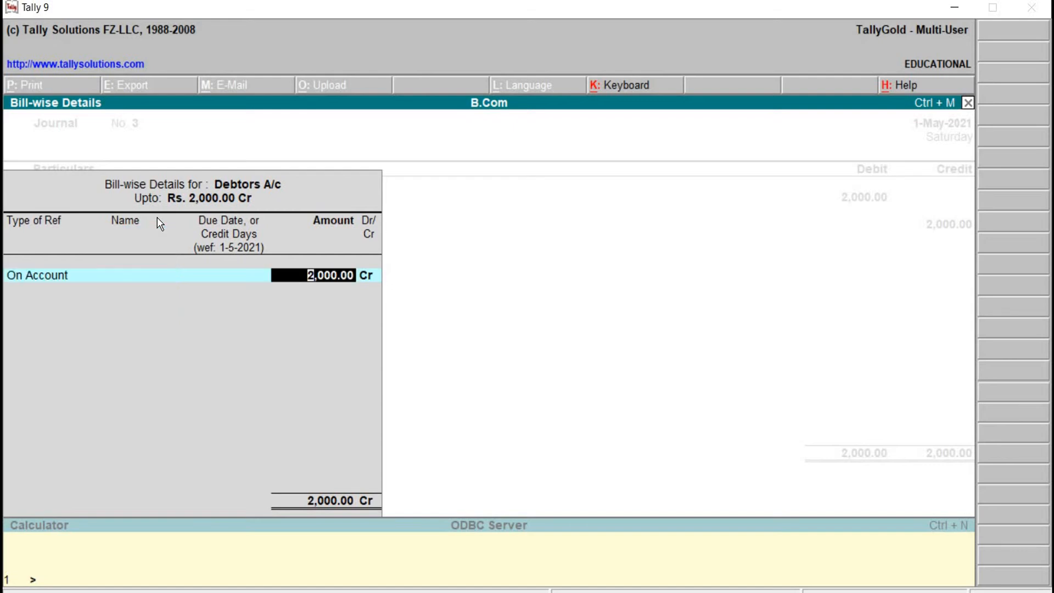
{"action": "key", "text": "Return"}
{"action": "key", "text": "Return"}
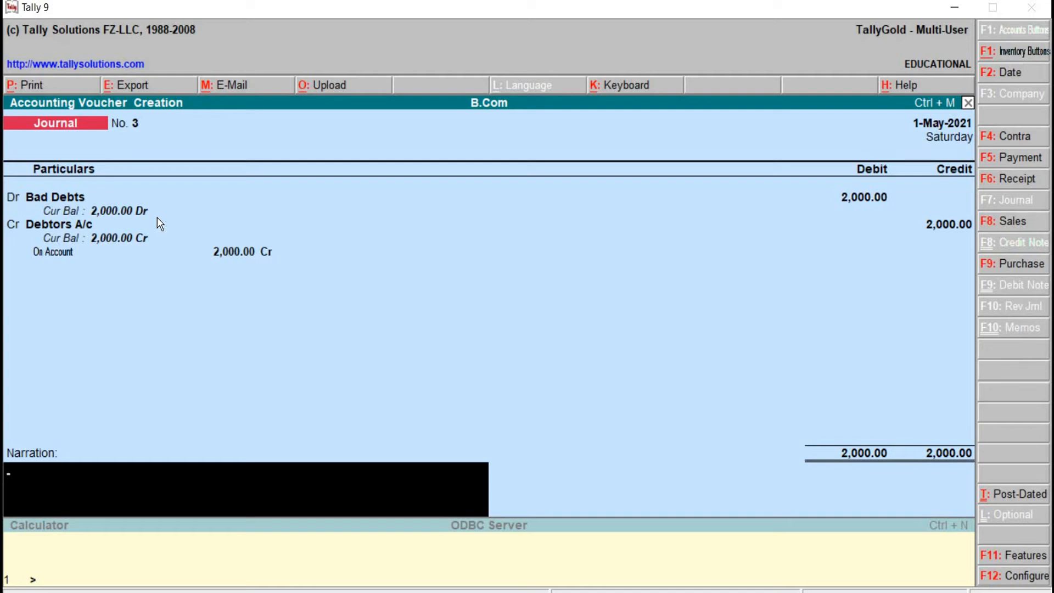
{"action": "key", "text": "Return"}
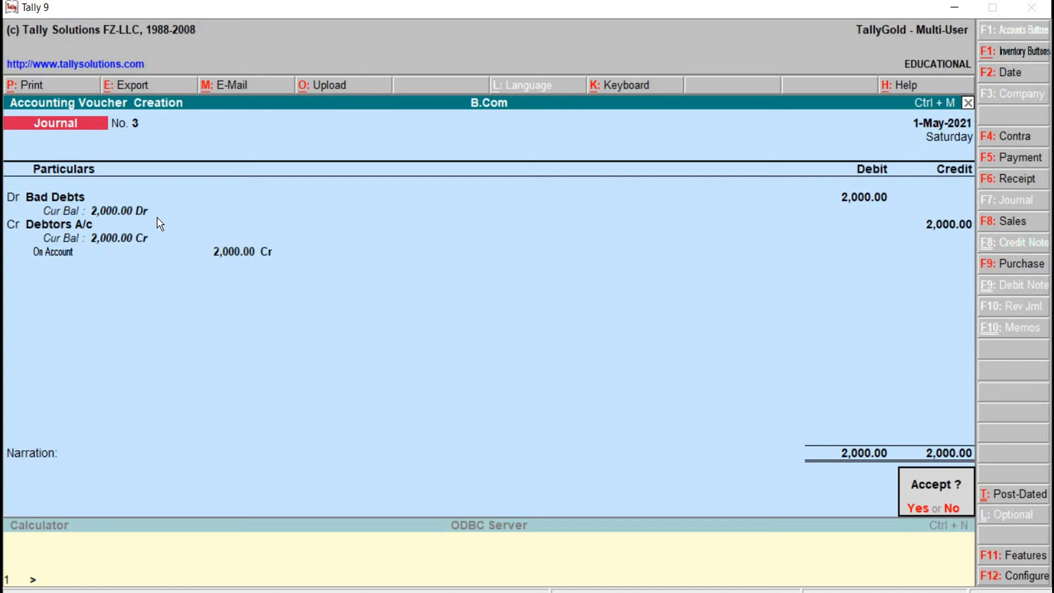
{"action": "key", "text": "y"}
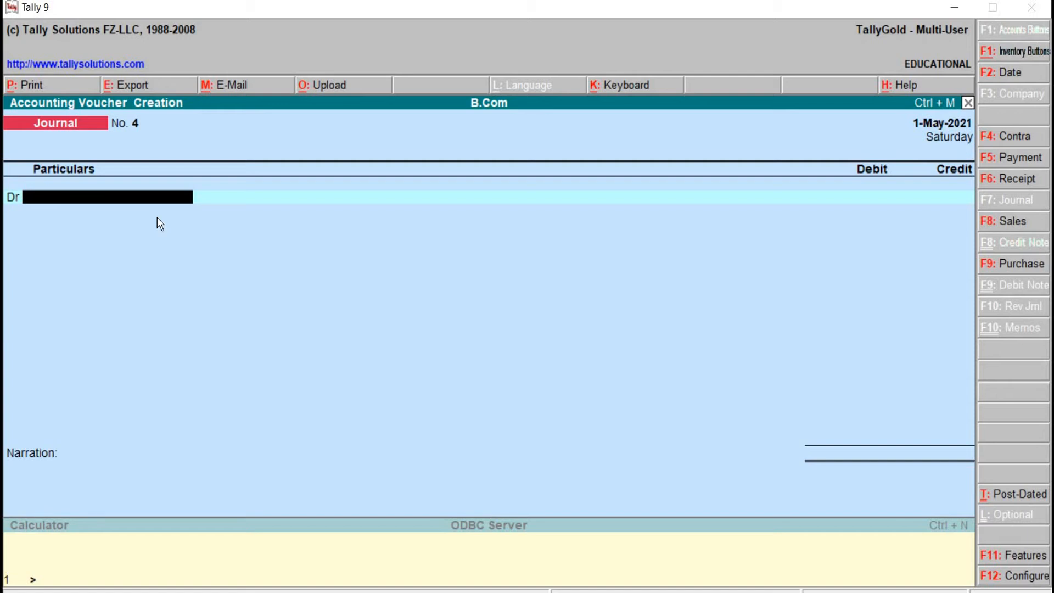
{"action": "key", "text": "Escape"}
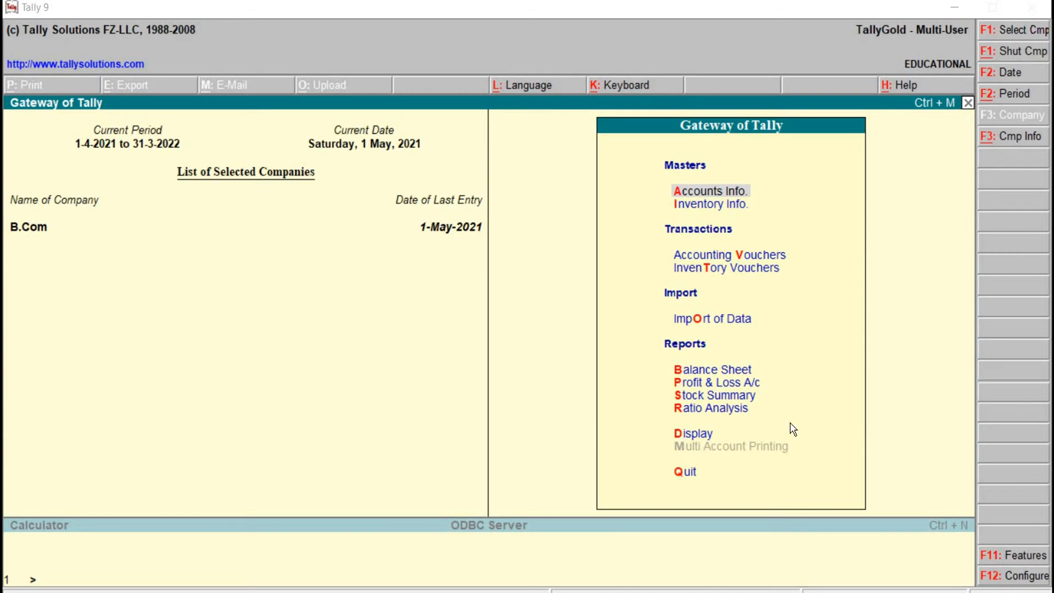
- In the general configuration, choose India / SAARC accounting terminology and Name Only for both names and stock item names in reports
{"action": "left_click", "coordinate": [994, 579]}
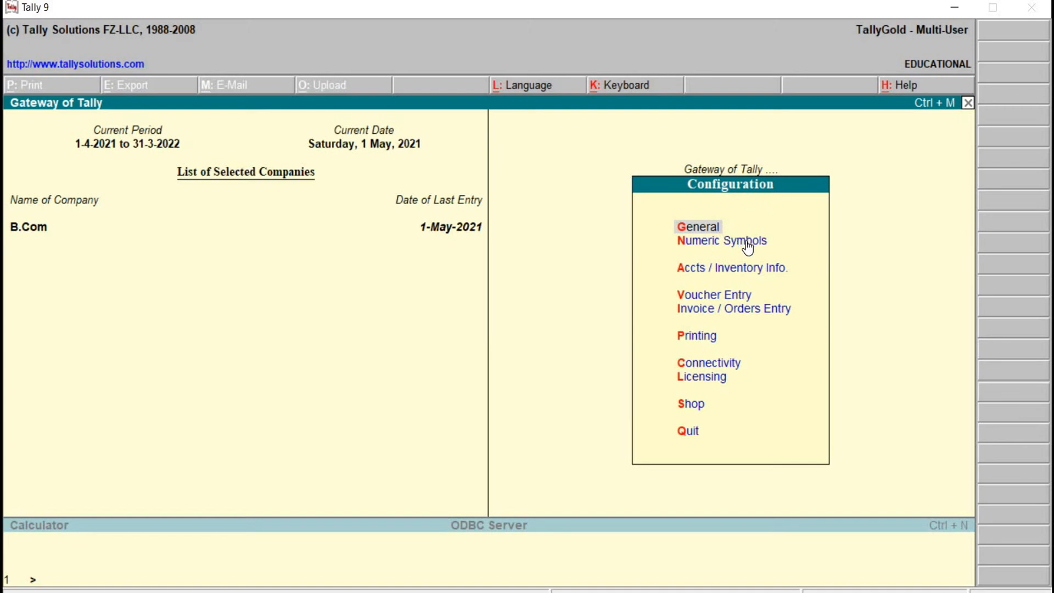
{"action": "left_click", "coordinate": [711, 227]}
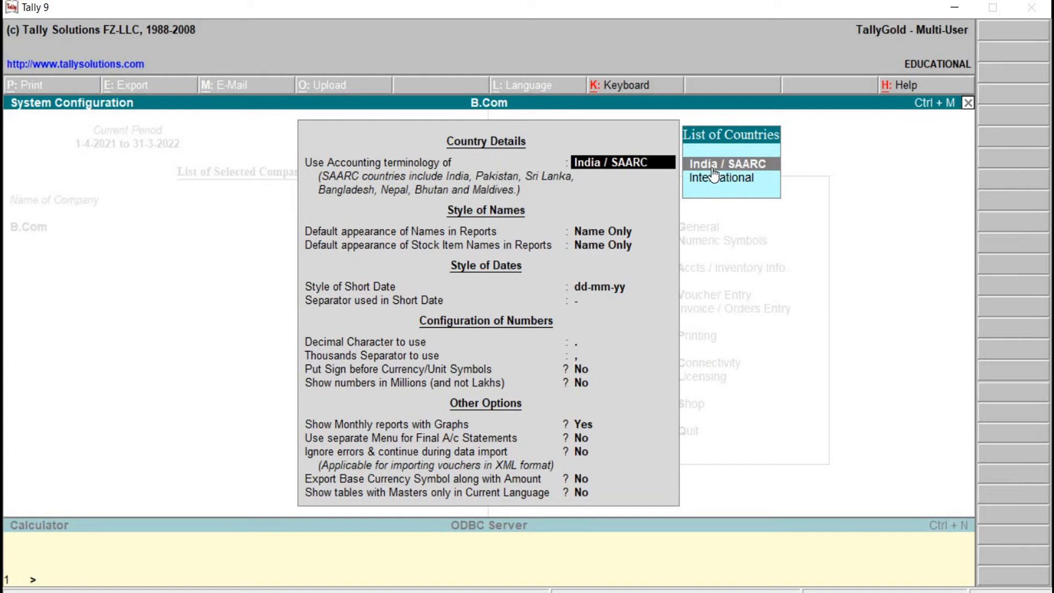
{"action": "left_click", "coordinate": [757, 163]}
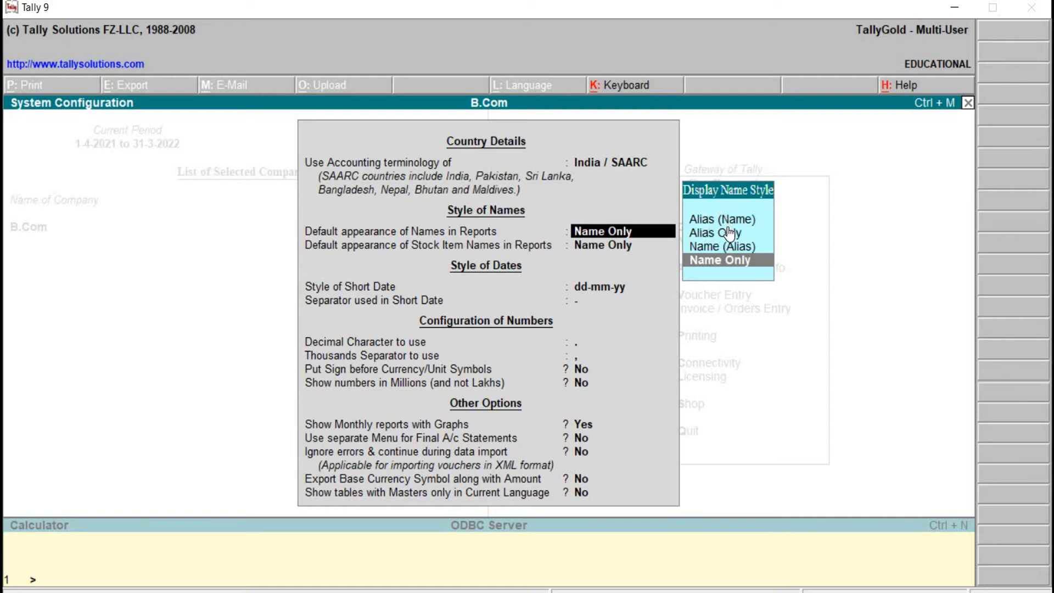
{"action": "left_click", "coordinate": [712, 263]}
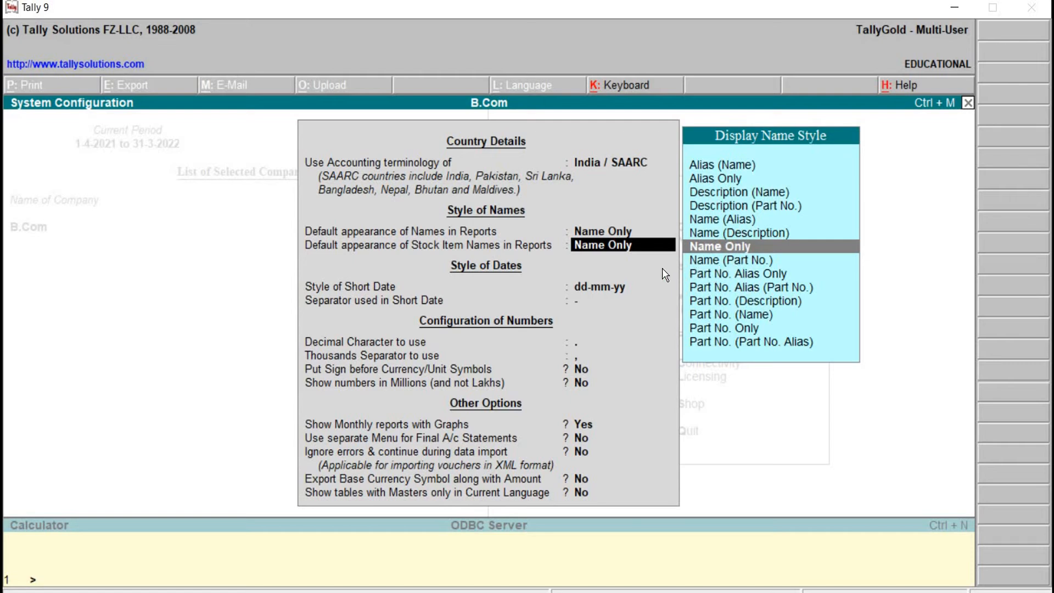
{"action": "key", "text": "Return"}
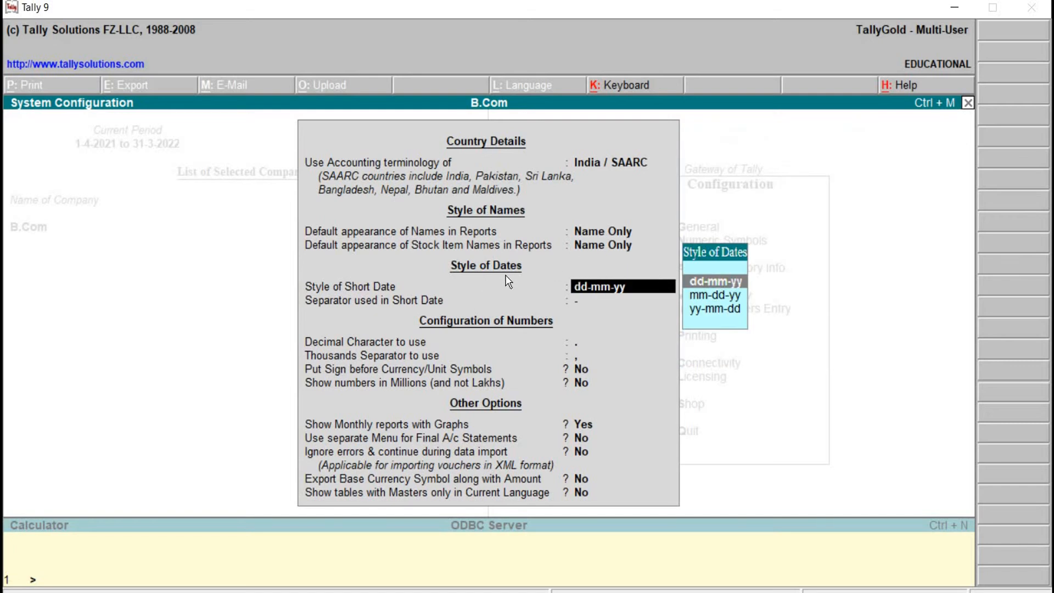
- Set the short date style to dd-mm-yy with a hyphen separator, and use a period as the decimal character
{"action": "left_click", "coordinate": [727, 296]}
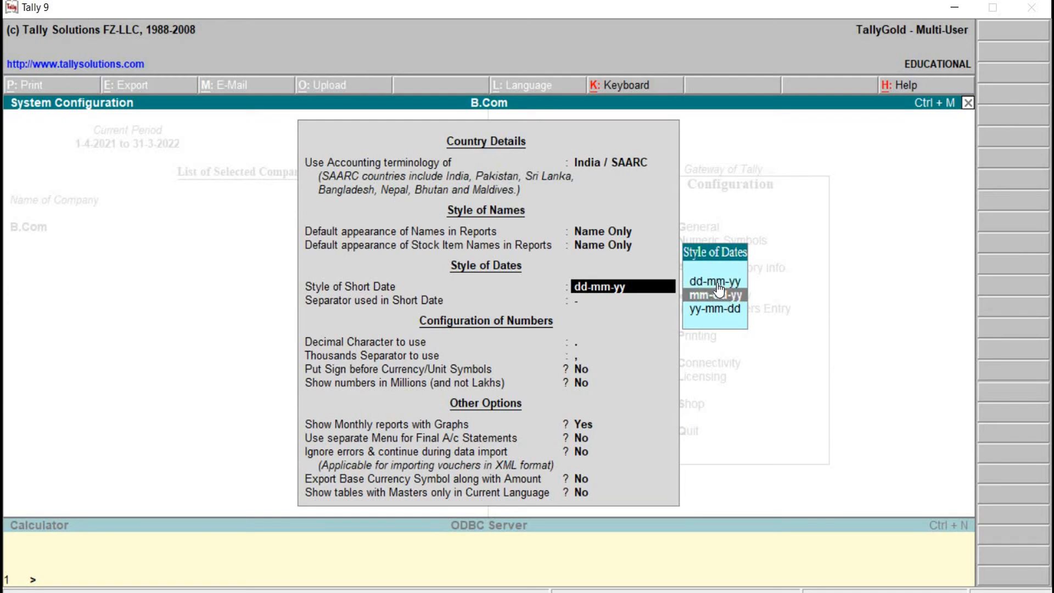
{"action": "left_click", "coordinate": [716, 282]}
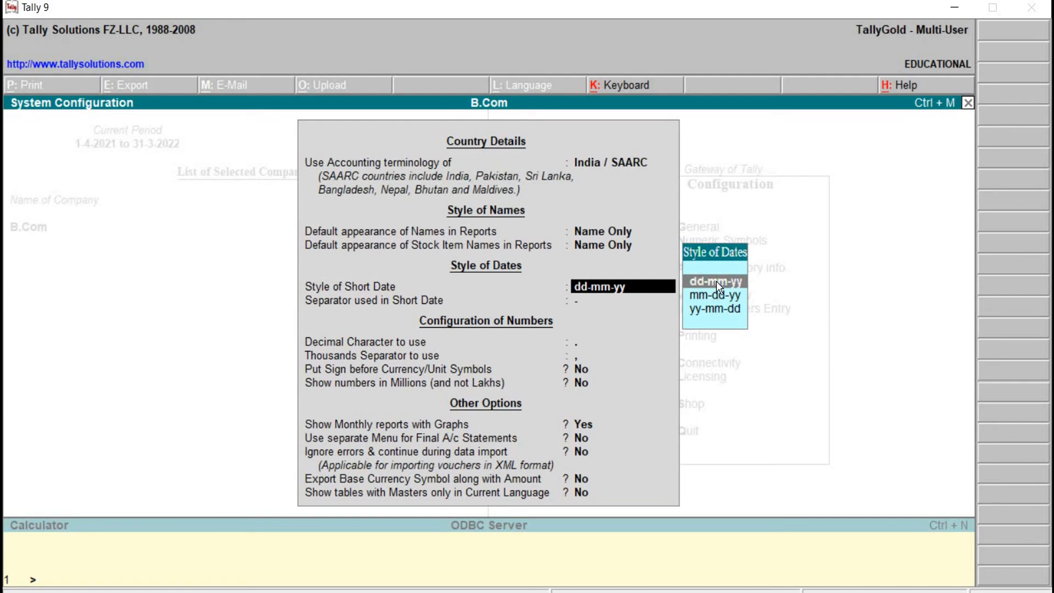
{"action": "key", "text": "Return"}
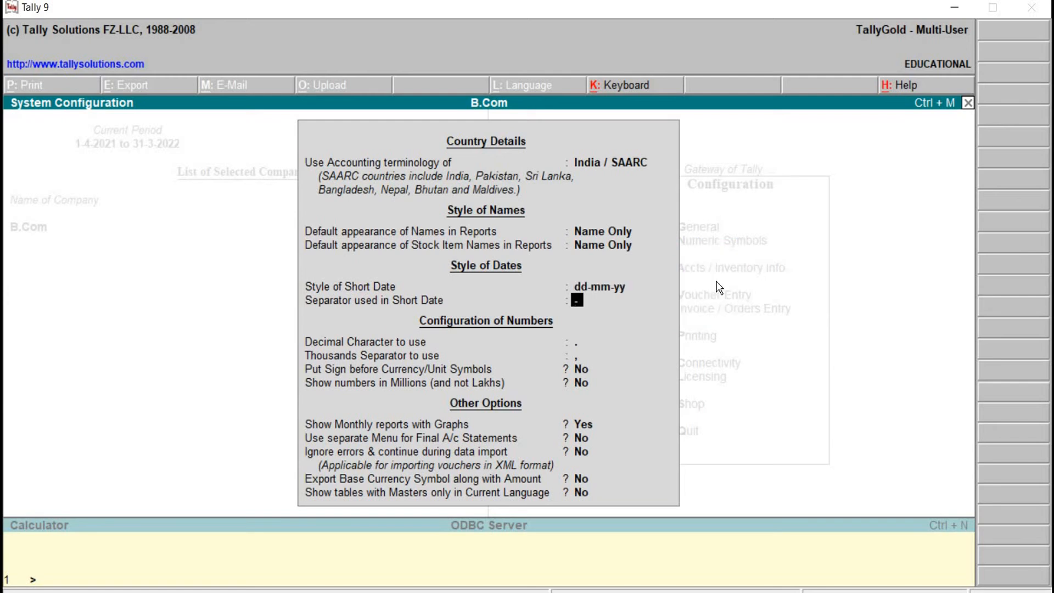
{"action": "type", "text": "."}
{"action": "key", "text": "Return"}
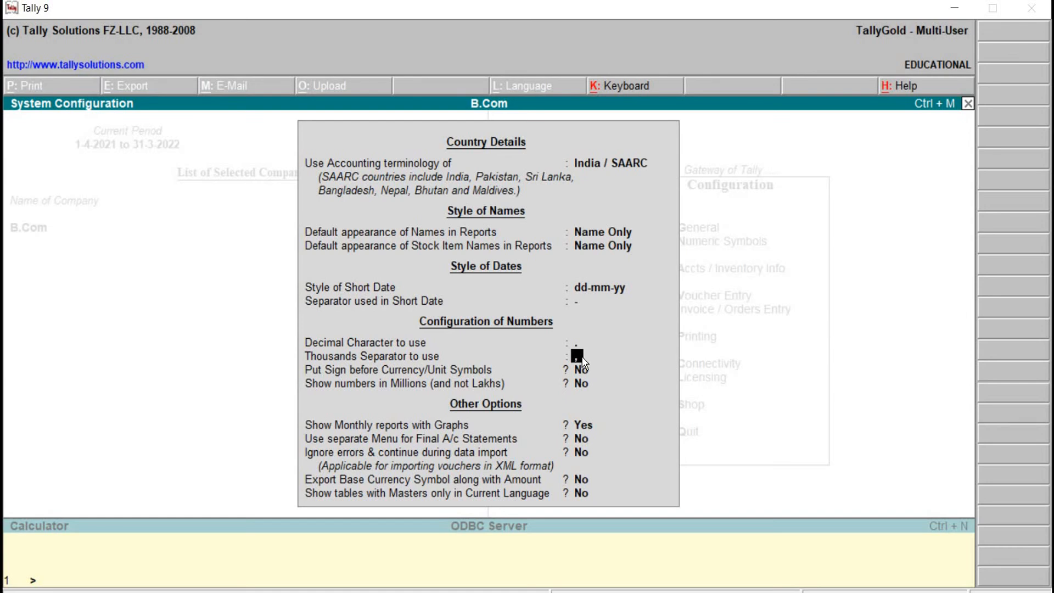
- Keep the comma thousands separator, leave sign placement and millions display at No, and accept the remaining general options
{"action": "key", "text": "Return"}
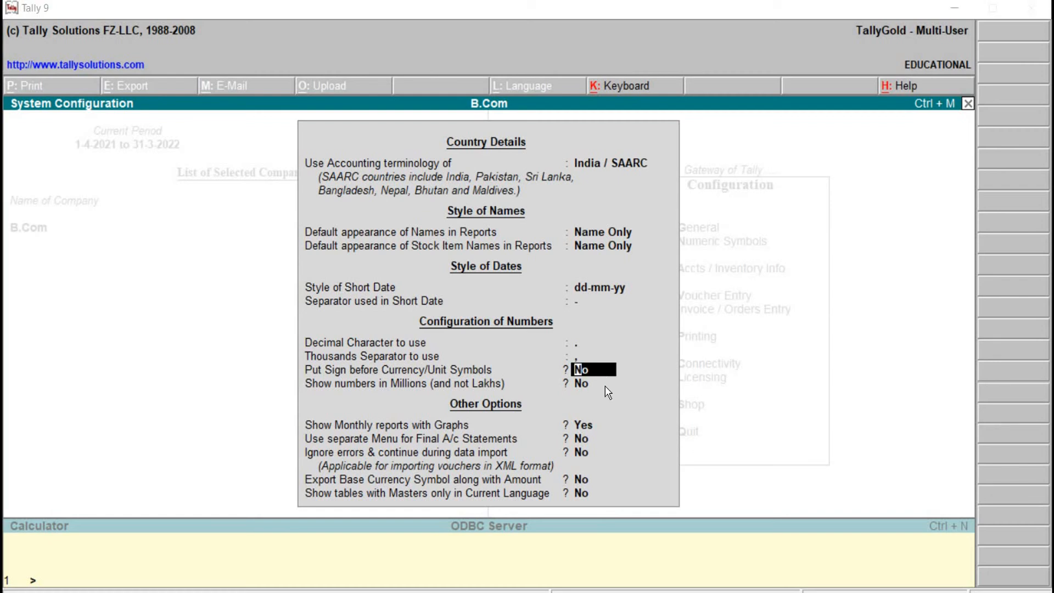
{"action": "left_click", "coordinate": [605, 387]}
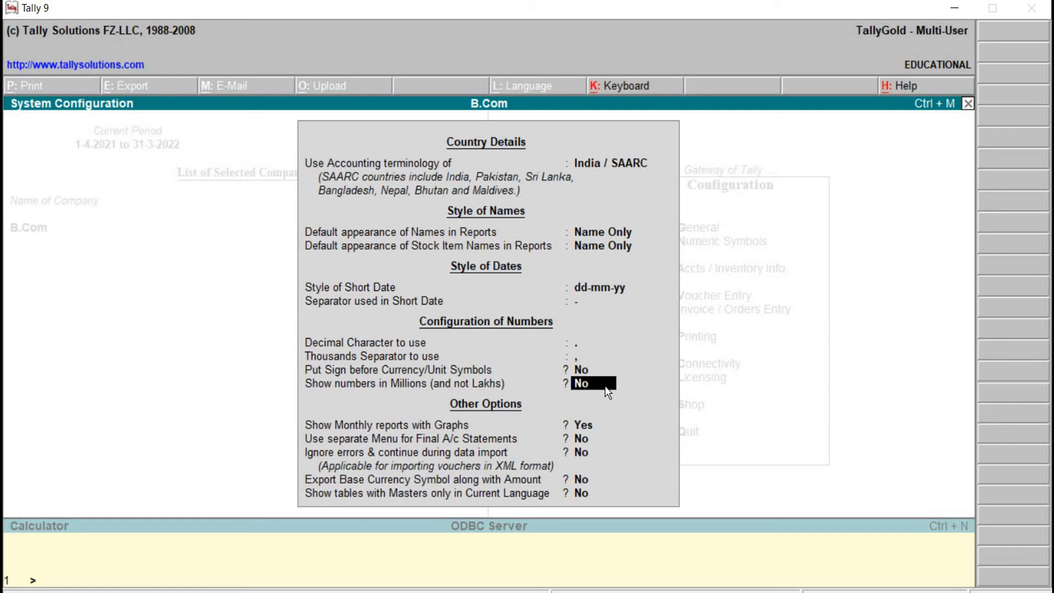
{"action": "key", "text": "Return"}
{"action": "key", "text": "Return"}
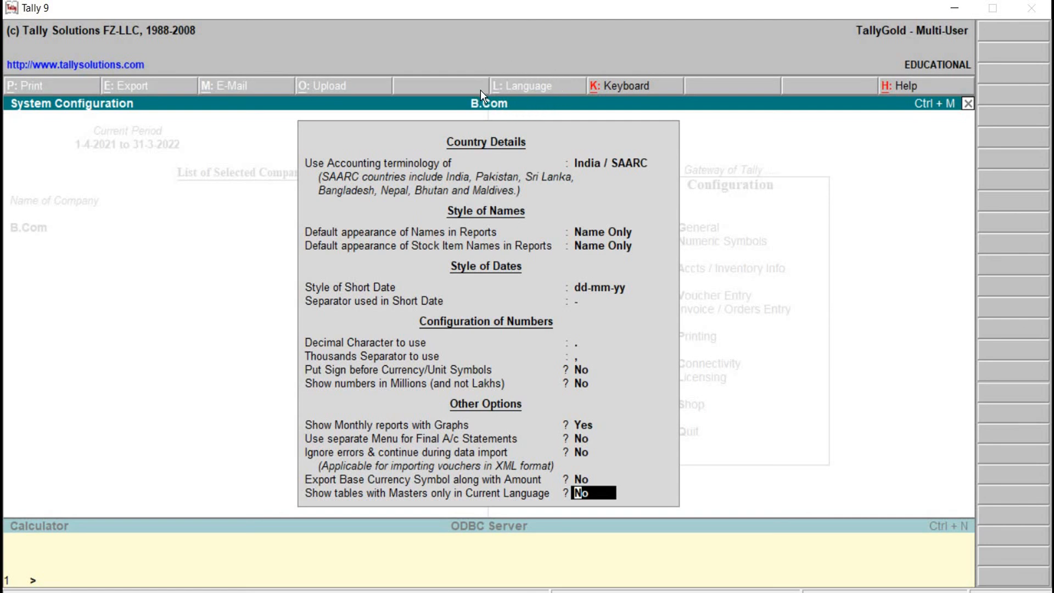
{"action": "key", "text": "Return"}
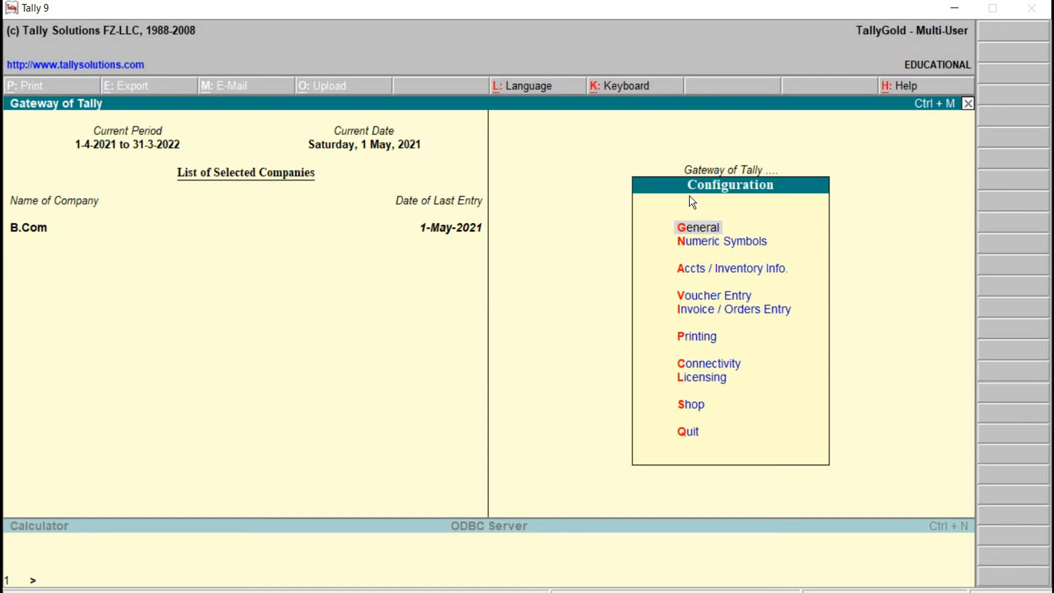
- In the numeric symbols configuration, clear the suffix for credit amounts, keep all other symbols, then save and leave the configuration
{"action": "left_click", "coordinate": [715, 246]}
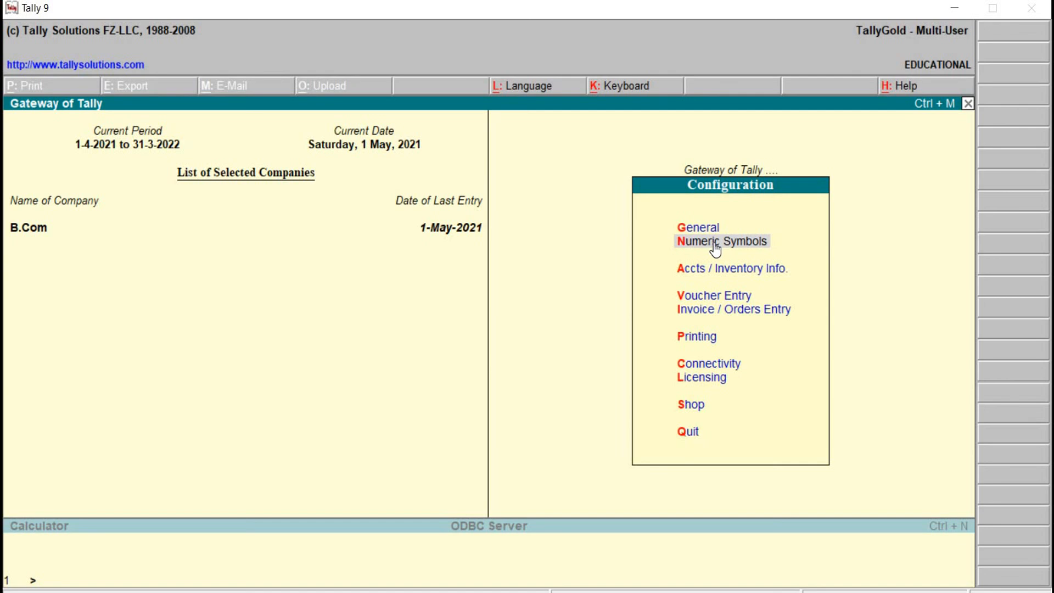
{"action": "left_click", "coordinate": [716, 245]}
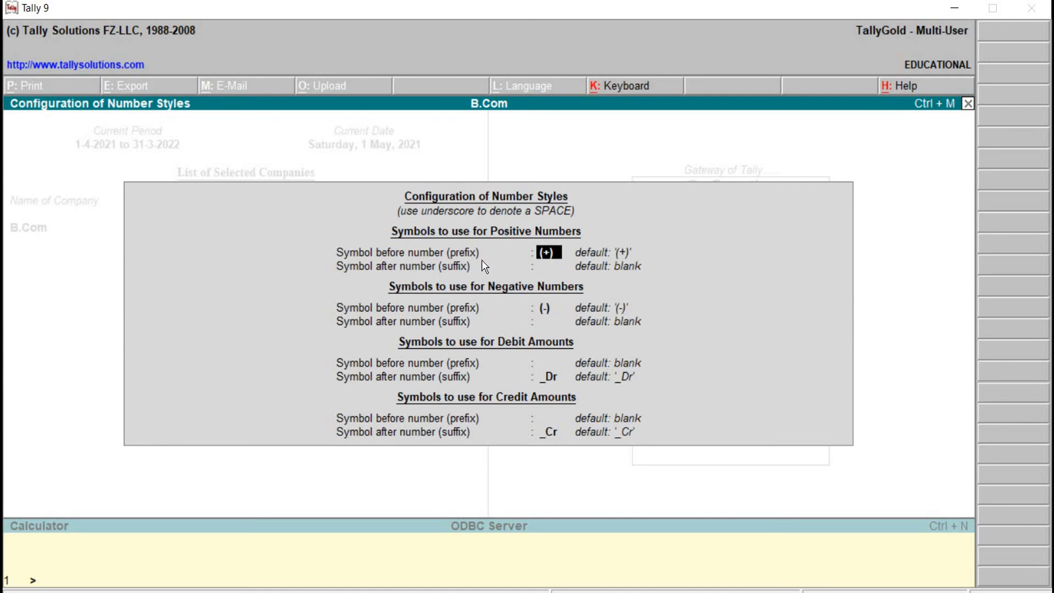
{"action": "key", "text": "Return"}
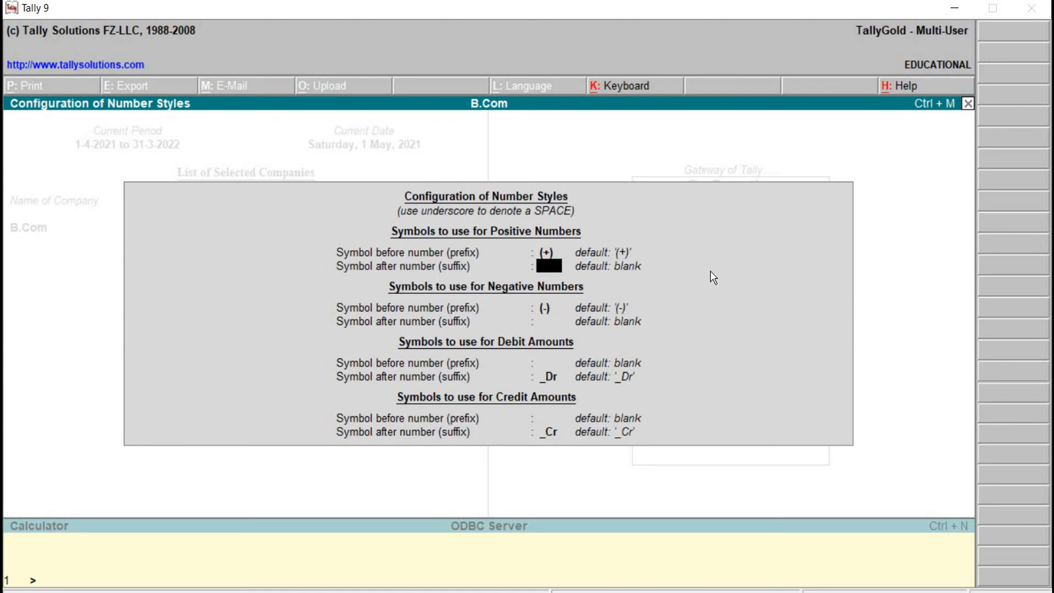
{"action": "key", "text": "Return"}
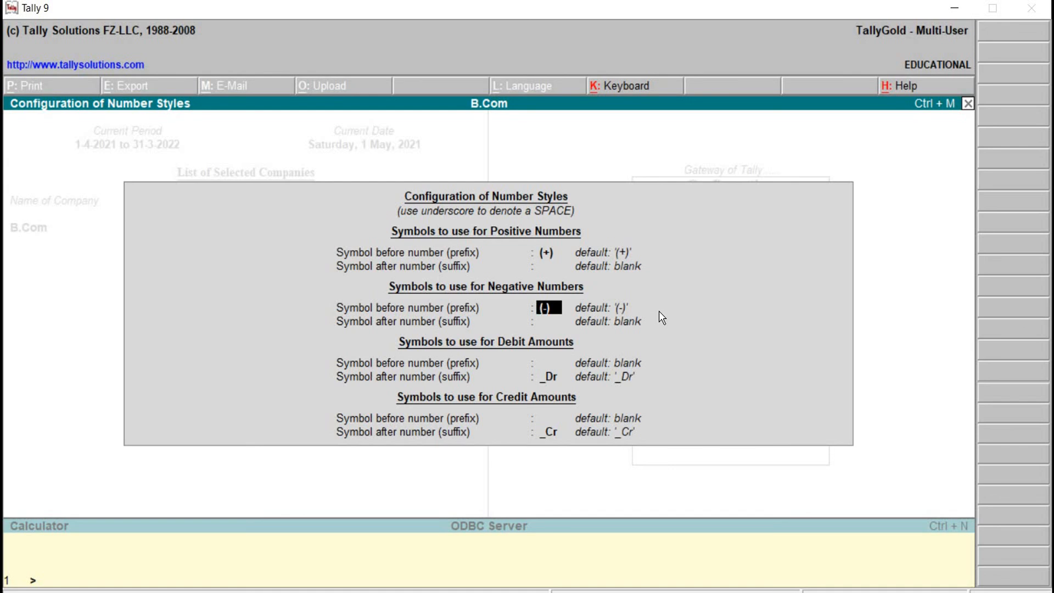
{"action": "key", "text": "Return"}
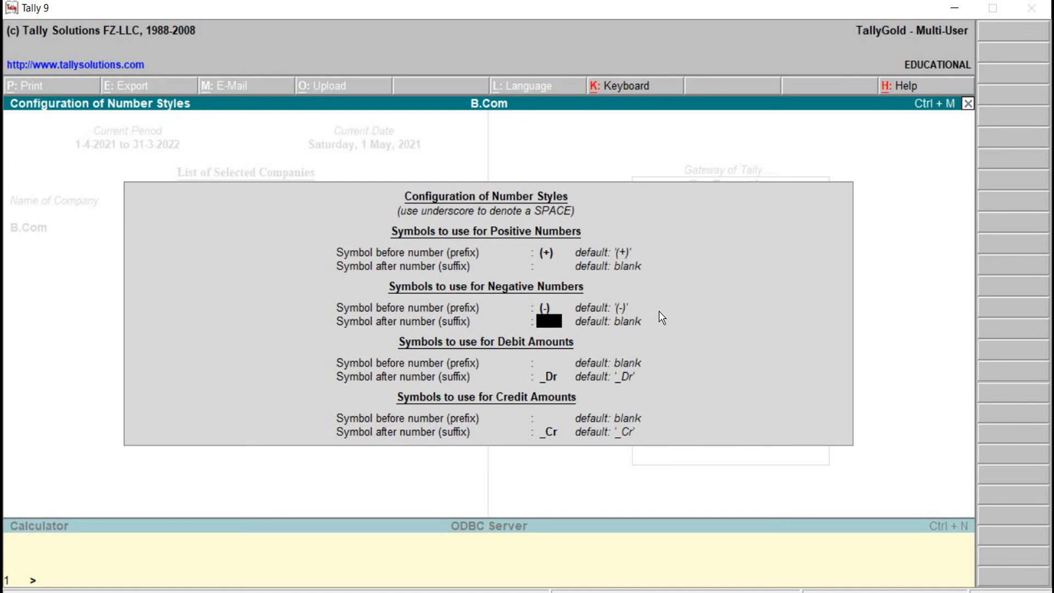
{"action": "key", "text": "Return"}
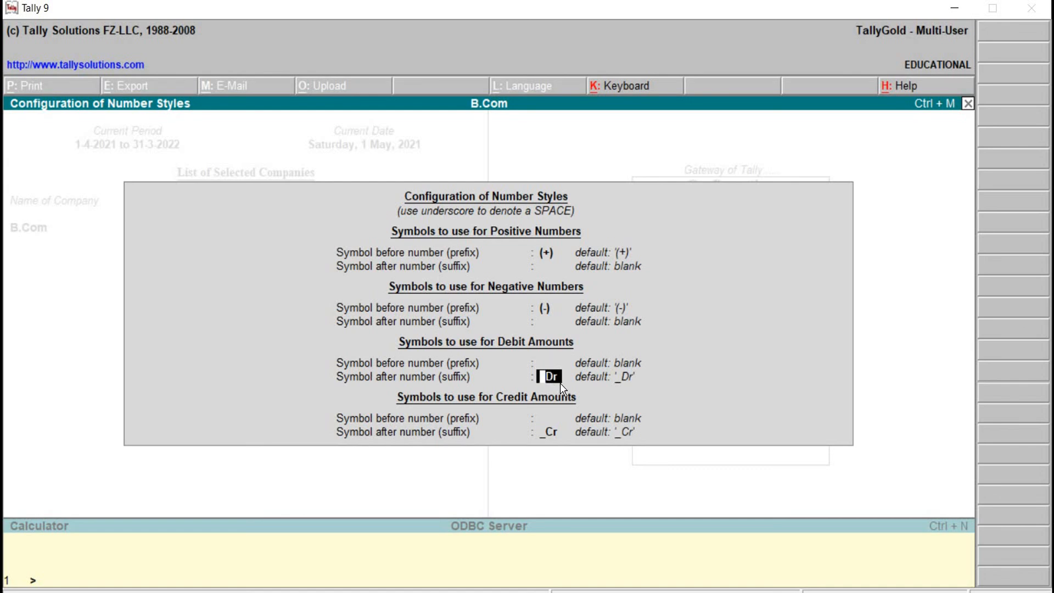
{"action": "key", "text": "Return"}
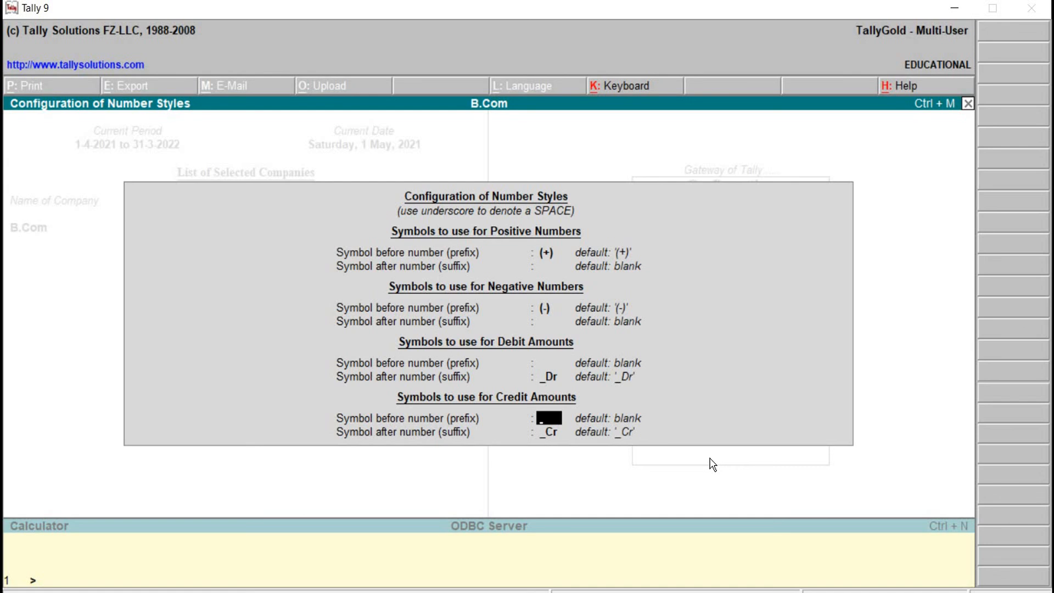
{"action": "key", "text": "Return"}
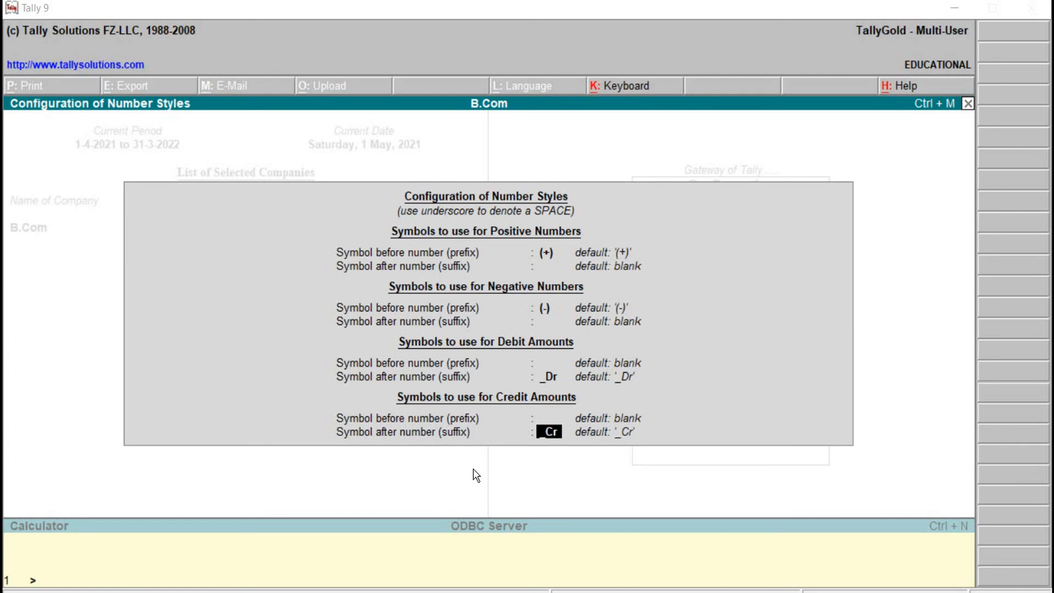
{"action": "key", "text": "BackSpace"}
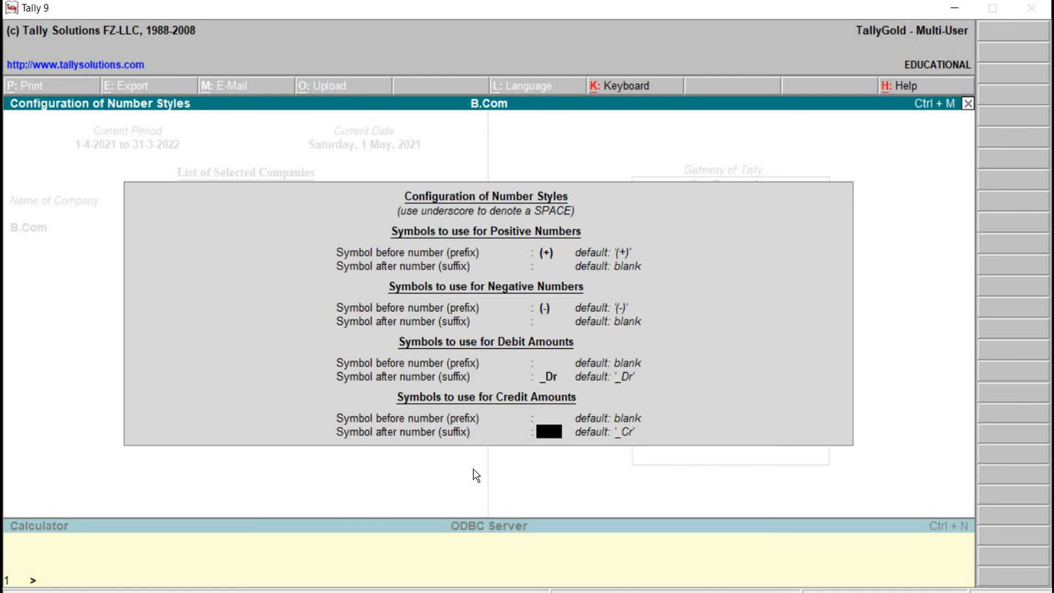
{"action": "key", "text": "Return"}
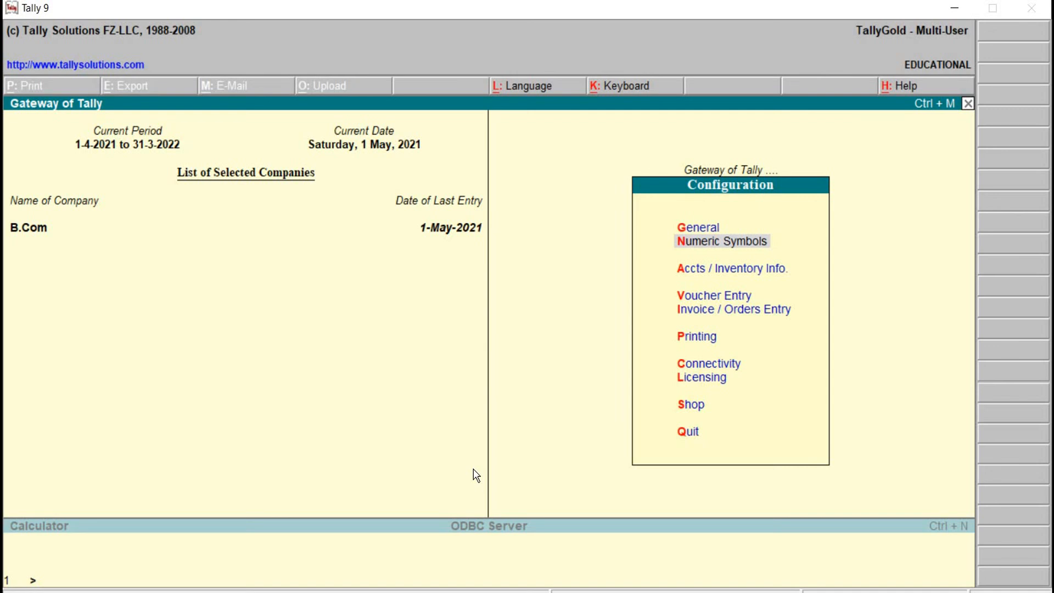
{"action": "key", "text": "Escape"}
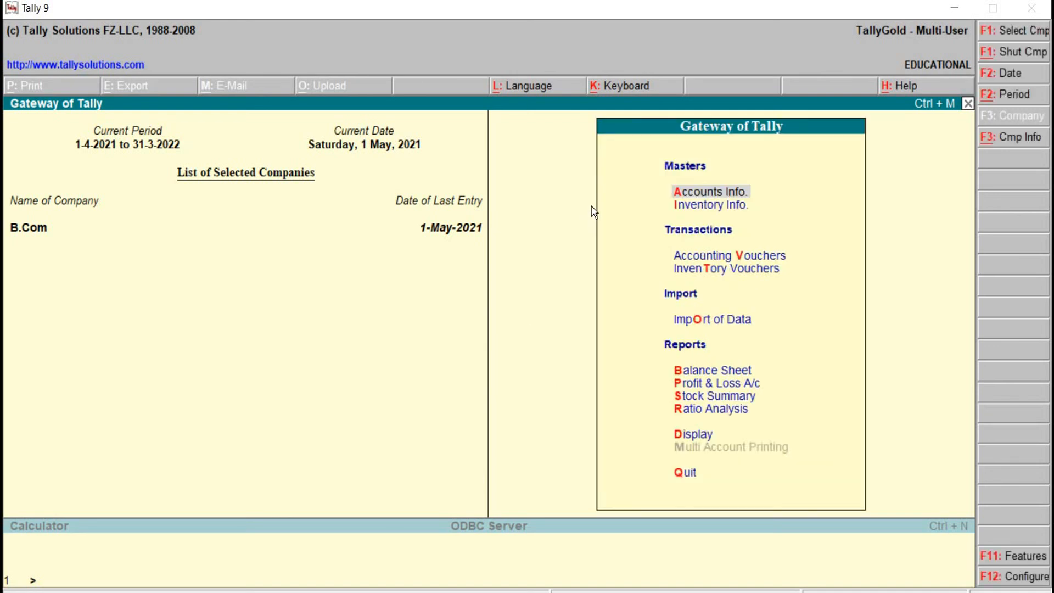
- Switch the program's output language to Hindi
{"action": "left_click", "coordinate": [516, 91]}
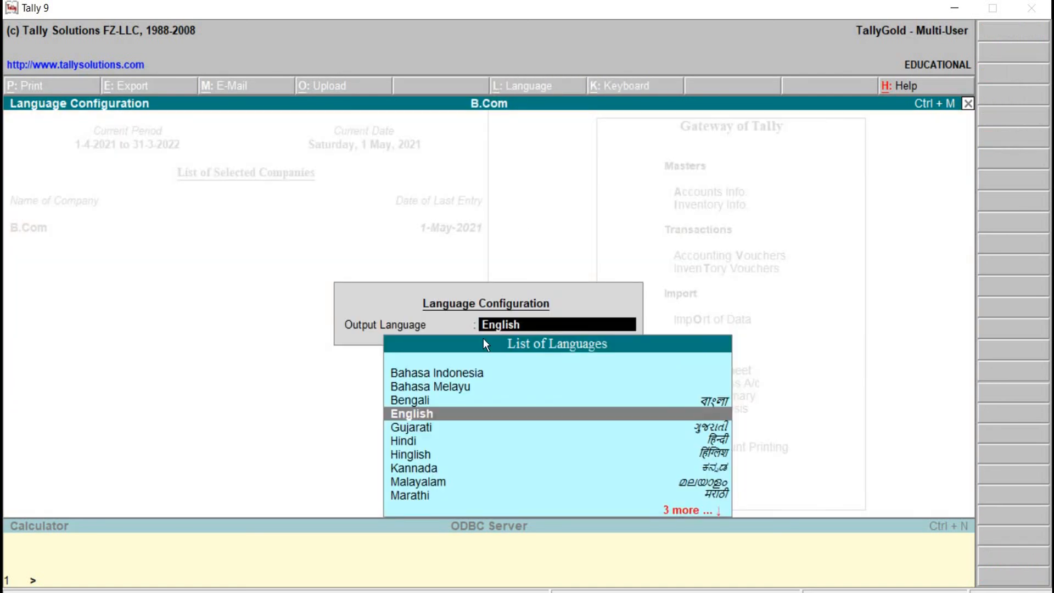
{"action": "left_click", "coordinate": [410, 439]}
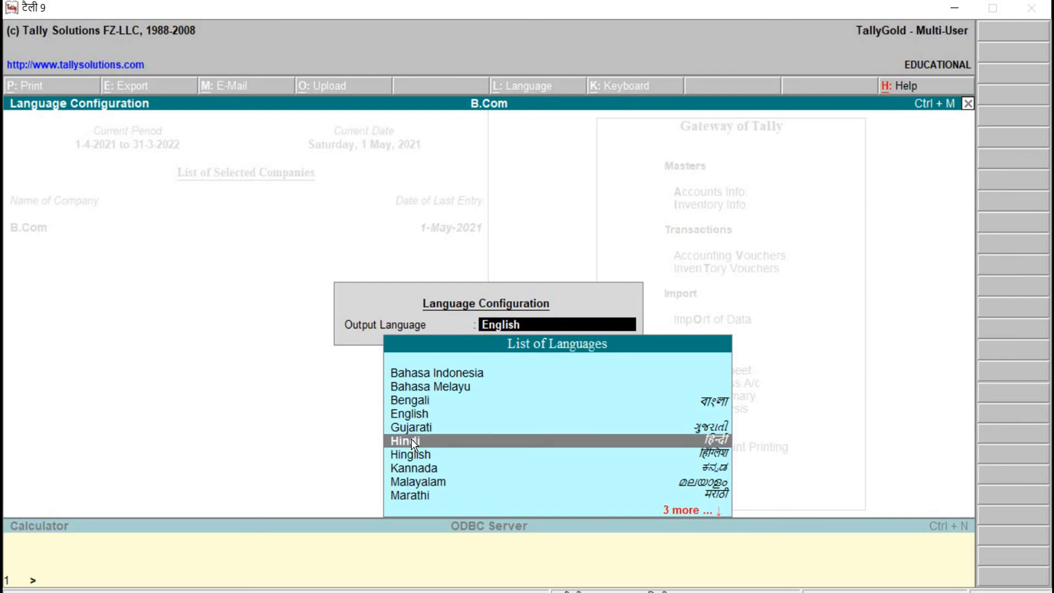
{"action": "left_click", "coordinate": [410, 439]}
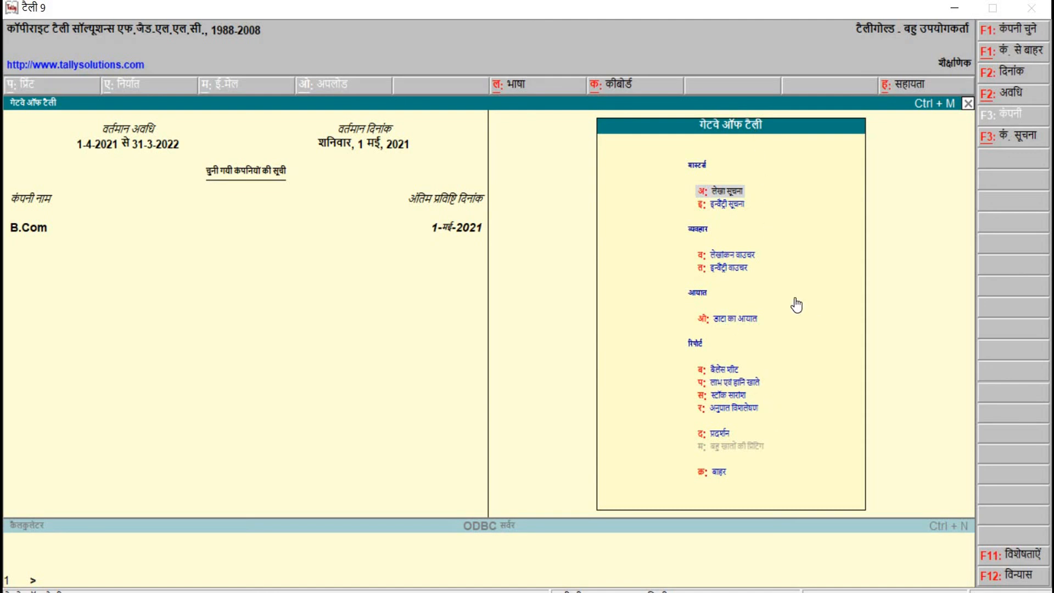
- Switch the program's output language back to English
{"action": "left_click", "coordinate": [519, 92]}
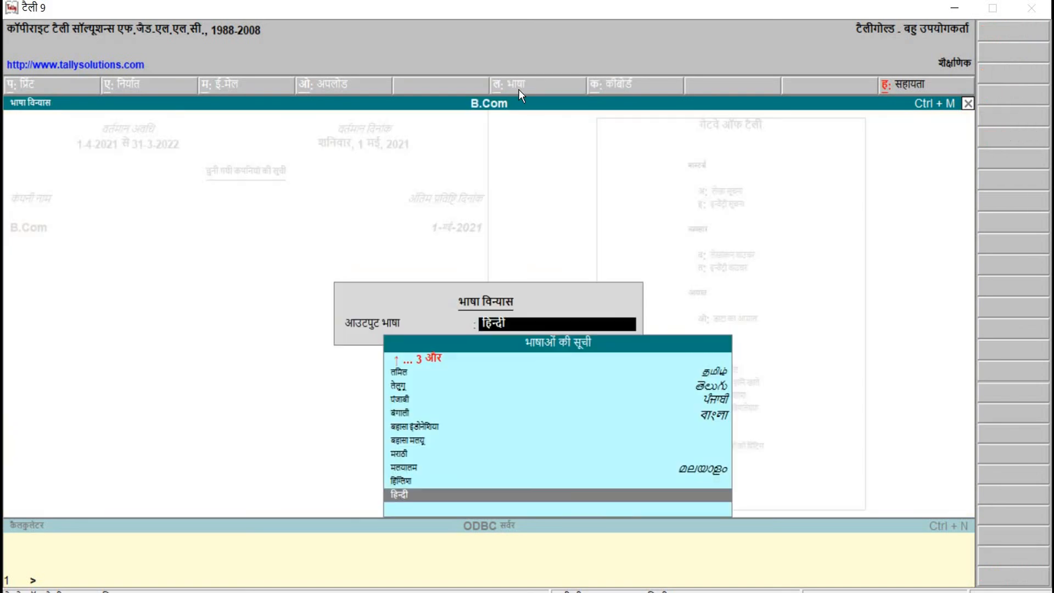
{"action": "key", "text": "Up"}
{"action": "key", "text": "Up"}
{"action": "key", "text": "Up"}
{"action": "key", "text": "Up"}
{"action": "key", "text": "Up"}
{"action": "key", "text": "Up"}
{"action": "key", "text": "Up"}
{"action": "key", "text": "Up"}
{"action": "key", "text": "Up"}
{"action": "key", "text": "Up"}
{"action": "key", "text": "Up"}
{"action": "key", "text": "Up"}
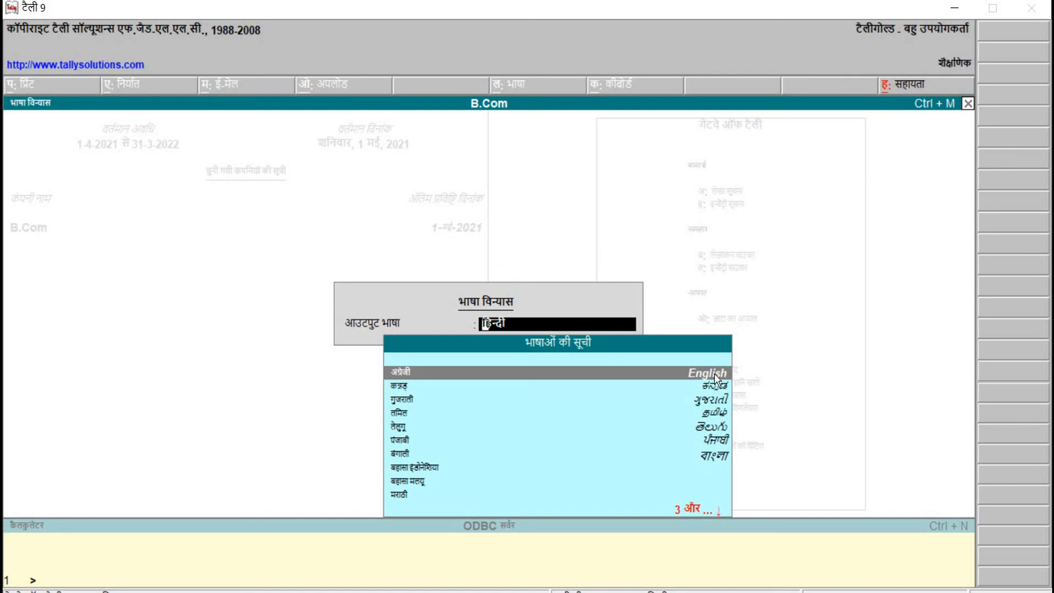
{"action": "key", "text": "Return"}
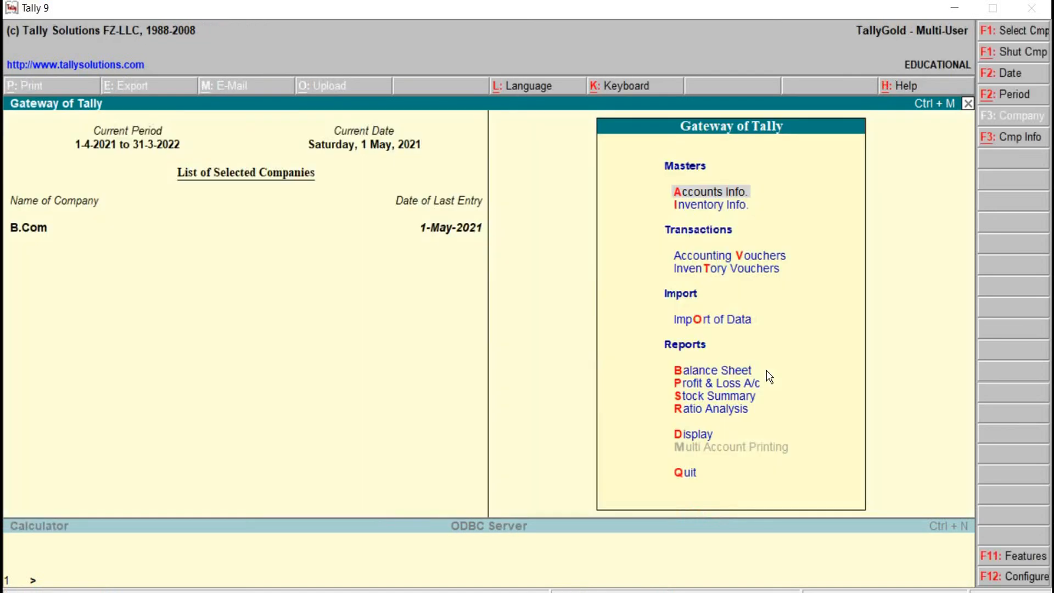